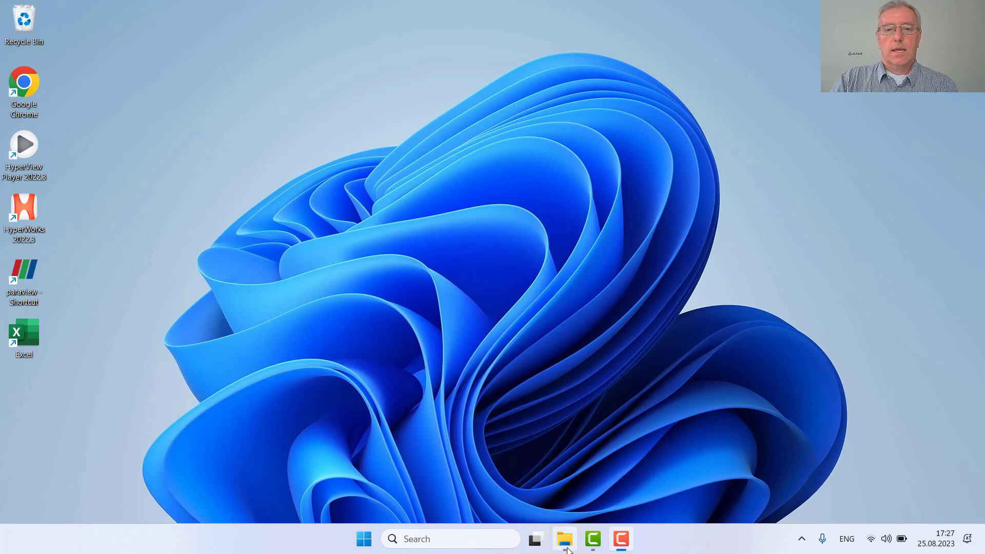
- Bring up the Radioss folder and select Bumper_Beam_AP_meshedT01.csv at the bottom of the list
left_click(577, 491)
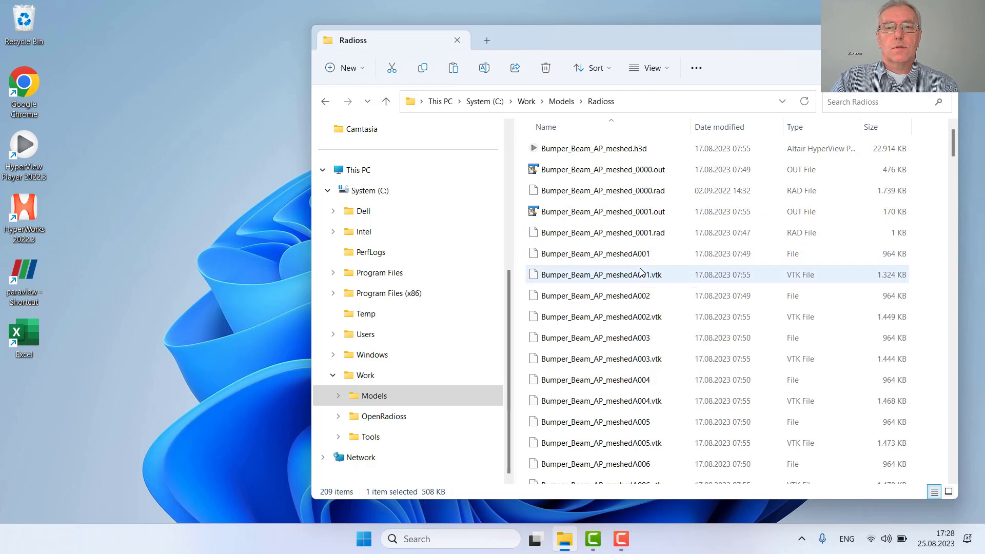
scroll(640, 276, "down", 20)
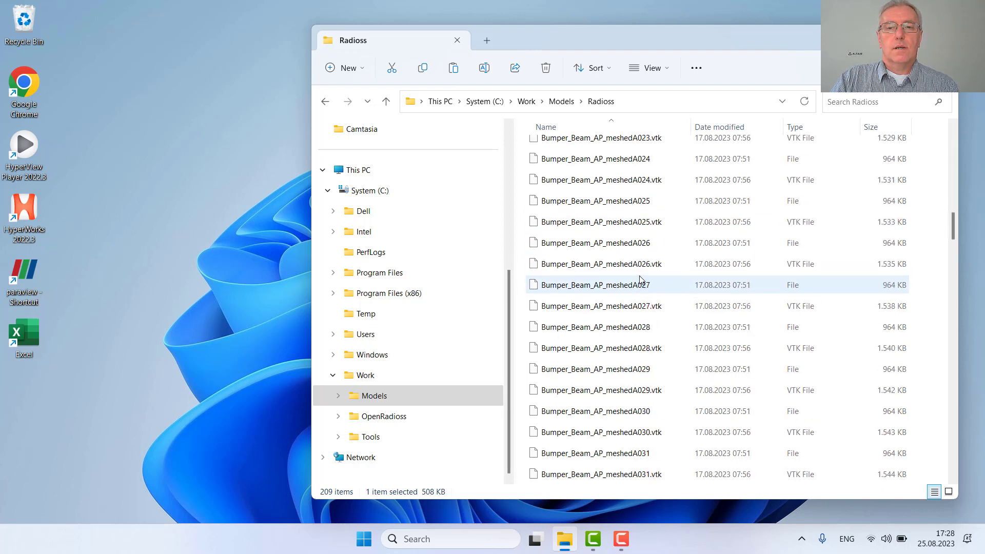
scroll(640, 276, "down", 20)
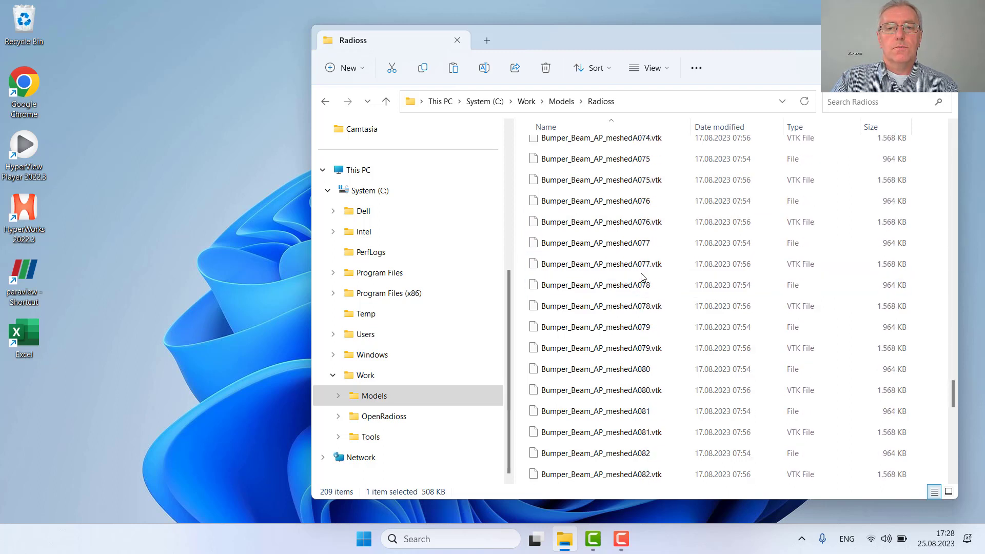
scroll(640, 277, "down", 8)
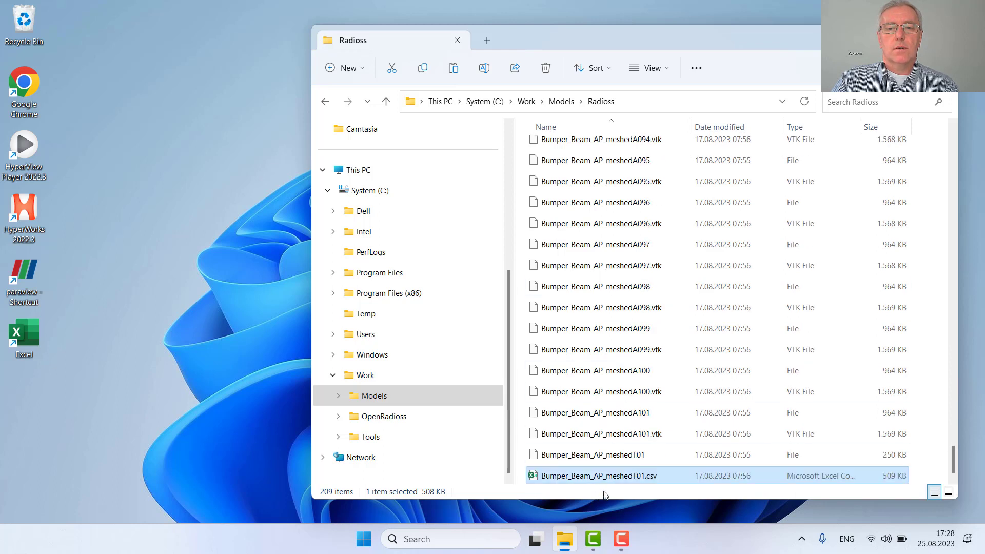
left_click(629, 455)
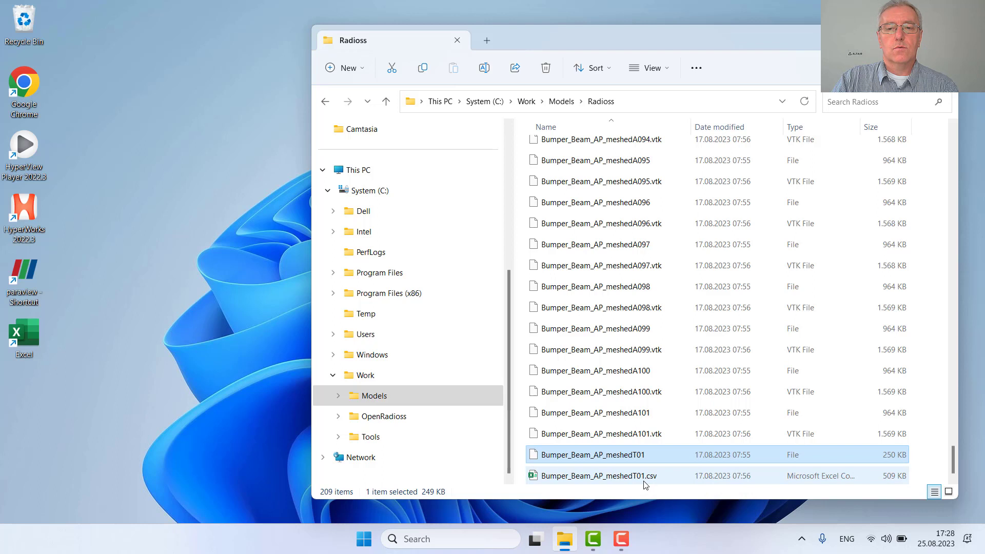
mouse_move(653, 485)
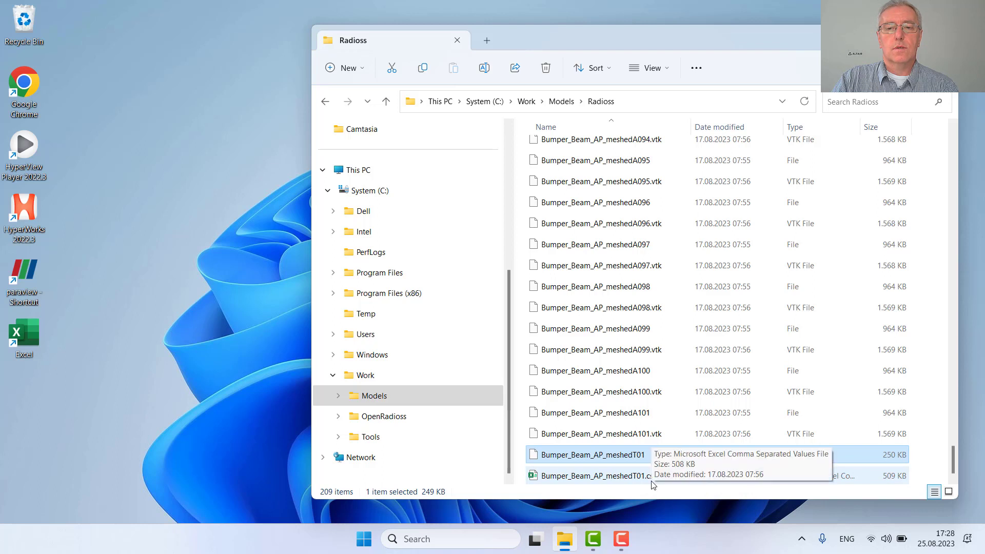
left_click(619, 477)
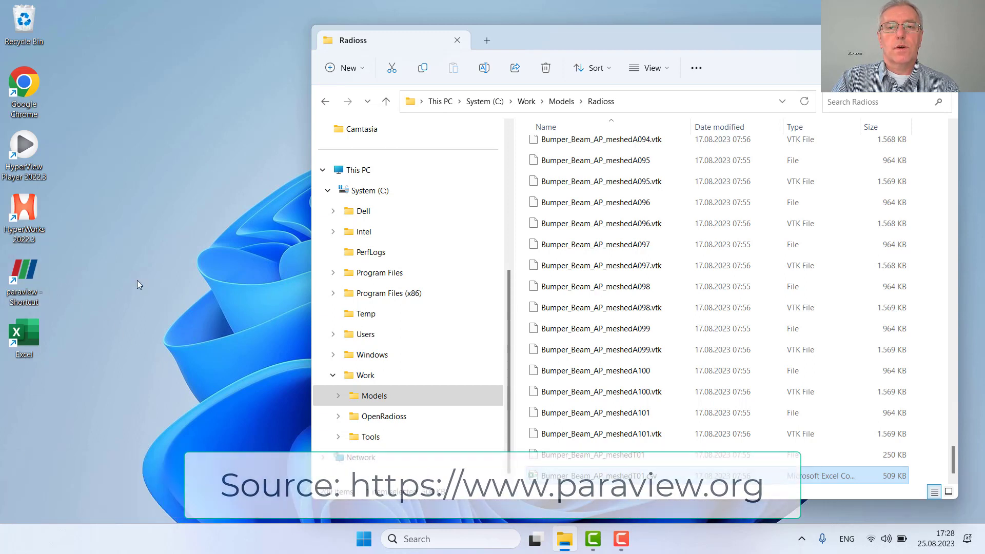
- Launch ParaView and open the grouped Bumper_Beam_AP_meshedA..vtk series from the Radioss folder
double_click(23, 261)
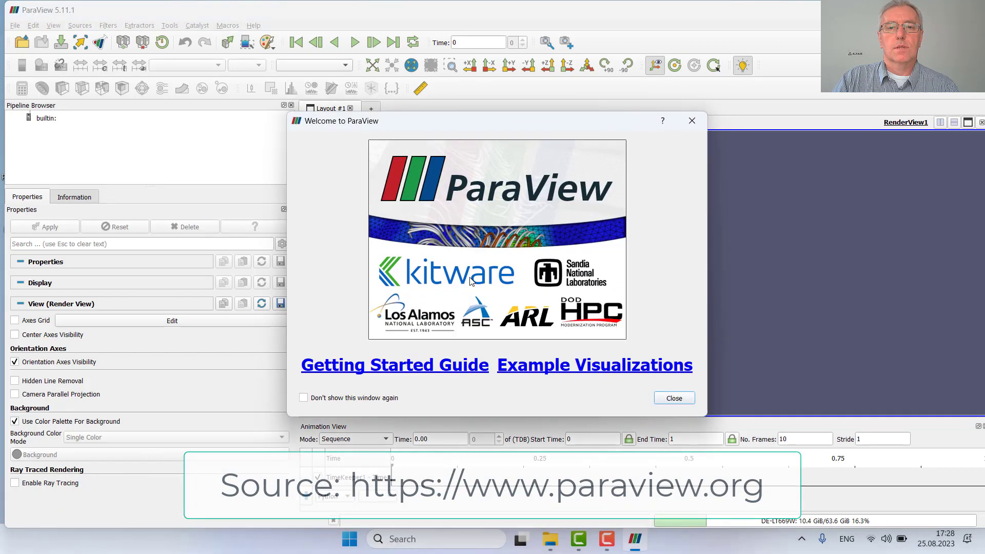
left_click(692, 121)
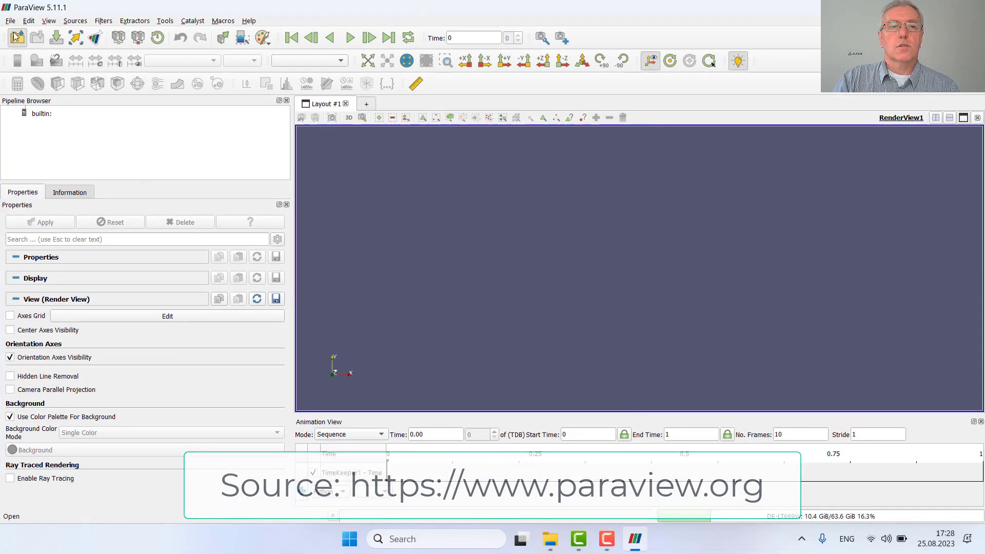
left_click(17, 37)
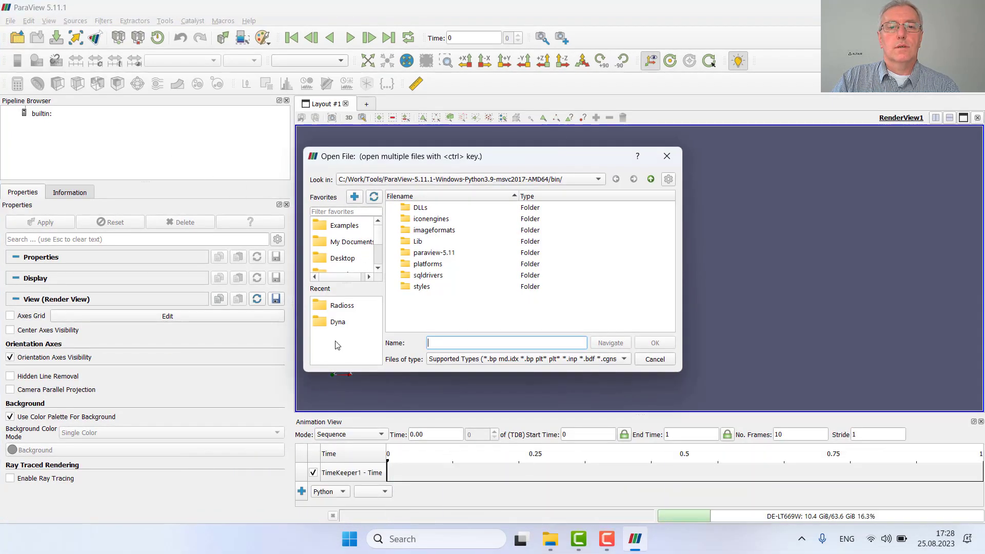
left_click(351, 309)
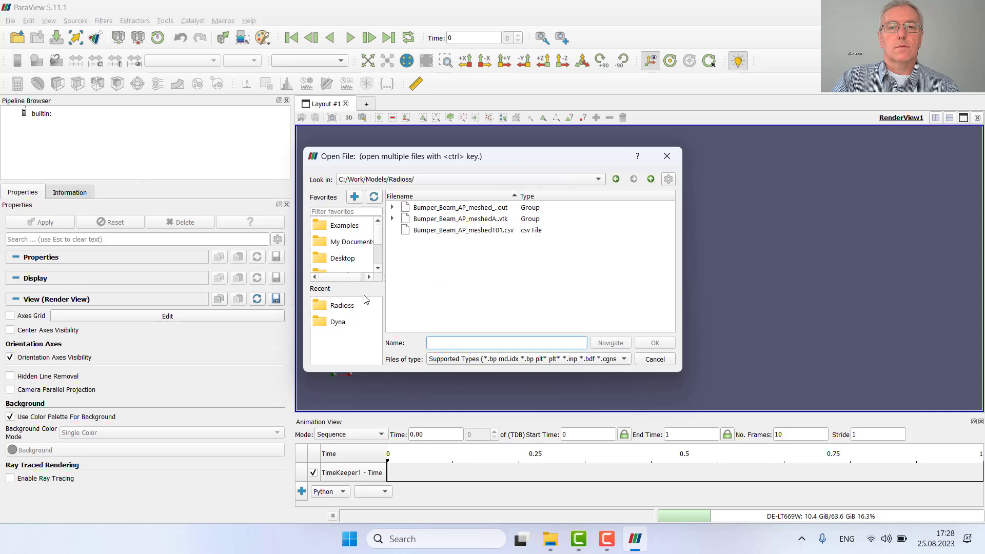
left_click(486, 221)
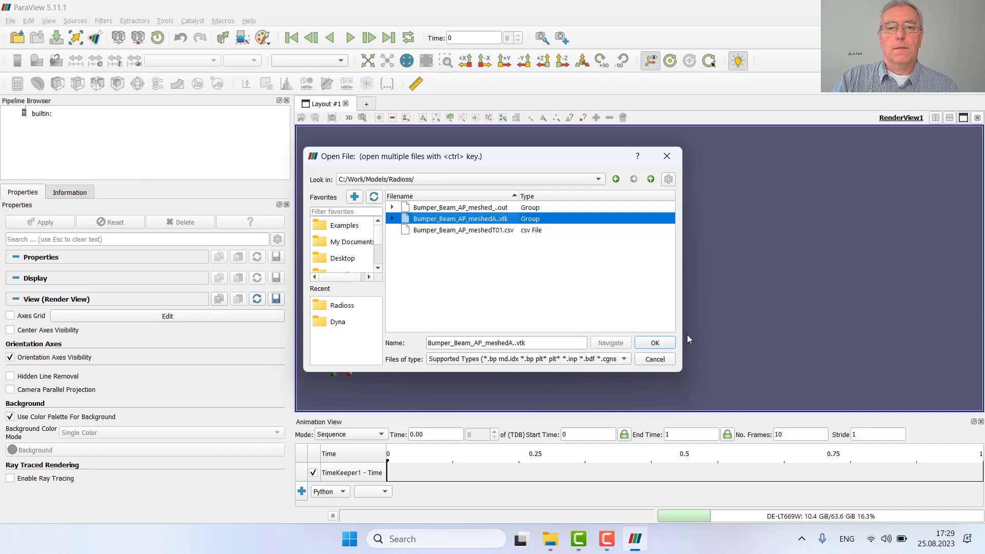
left_click(654, 344)
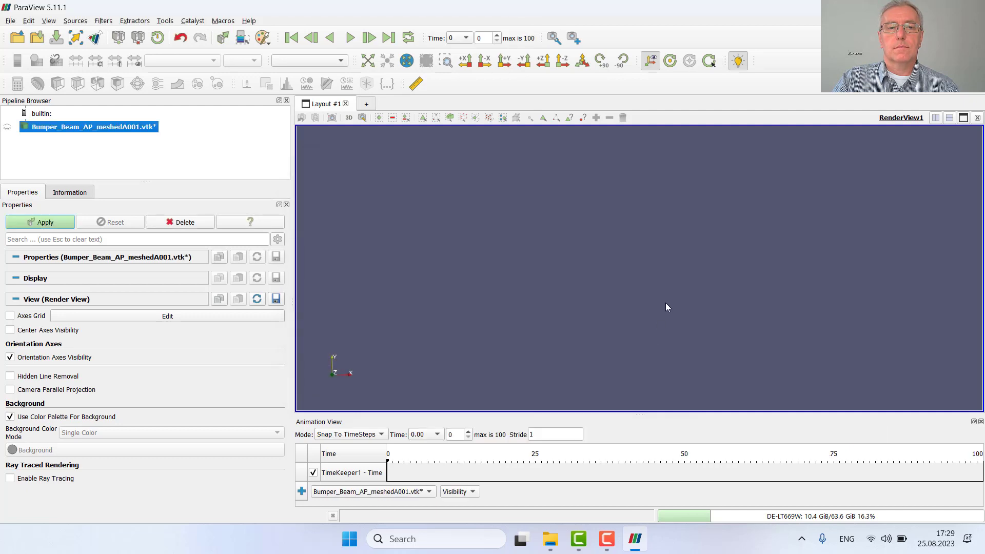
- Apply to show the bumper beam, rotate it into a 3D side view, and display it as Surface With Edges
left_click(8, 128)
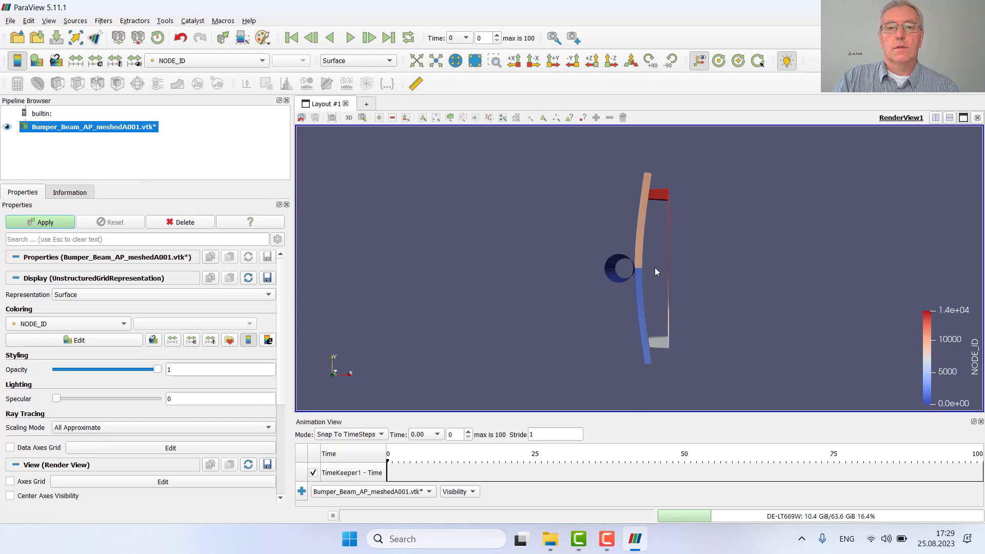
scroll(655, 267, "up", 5)
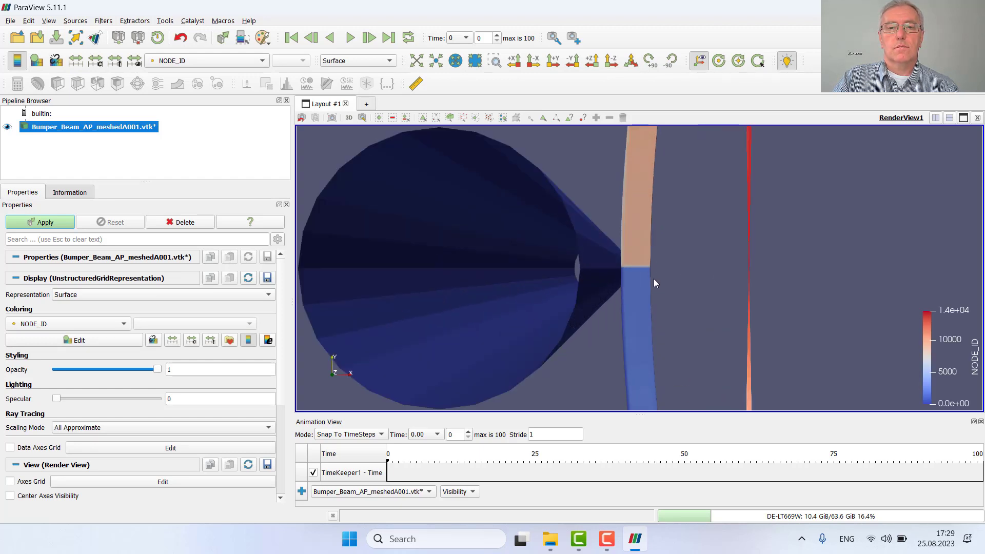
left_click_drag(654, 279, 616, 190)
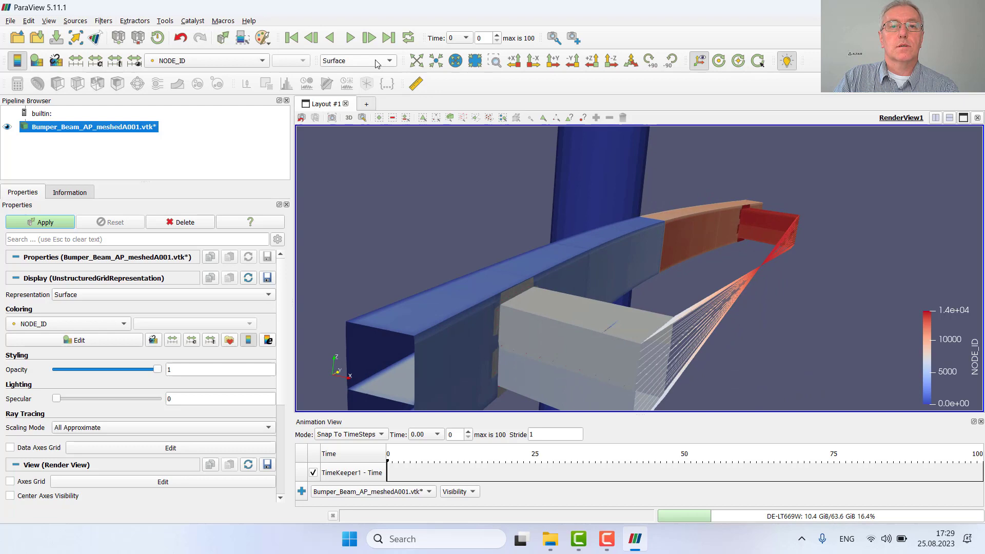
left_click(358, 60)
key("Escape")
key("Down")
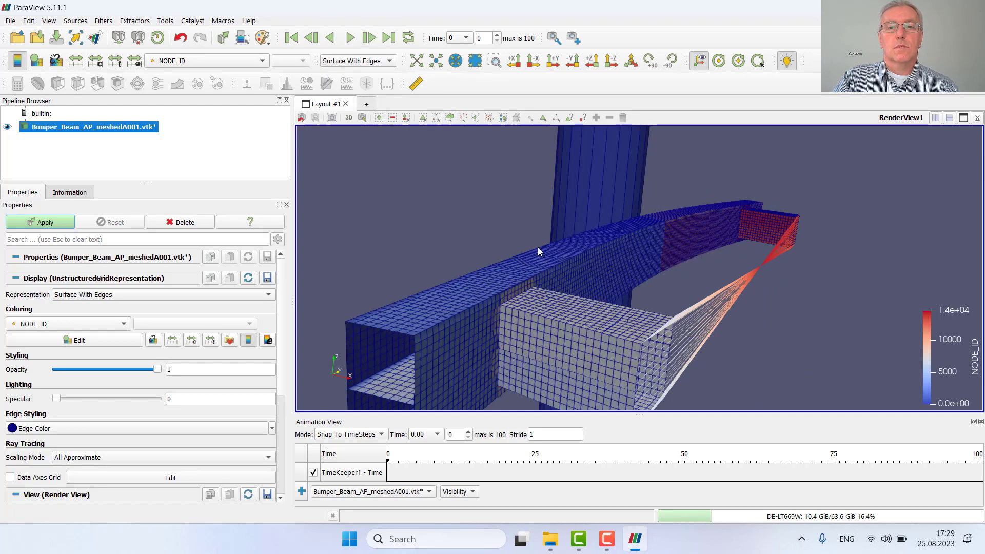
- Play the crash animation and pause it at time step 80
left_click(350, 38)
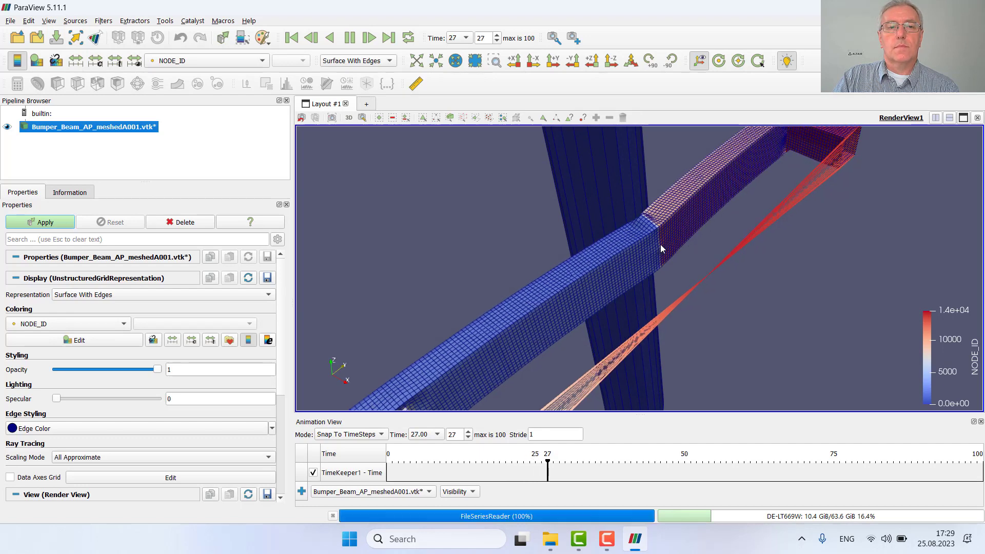
left_click(45, 222)
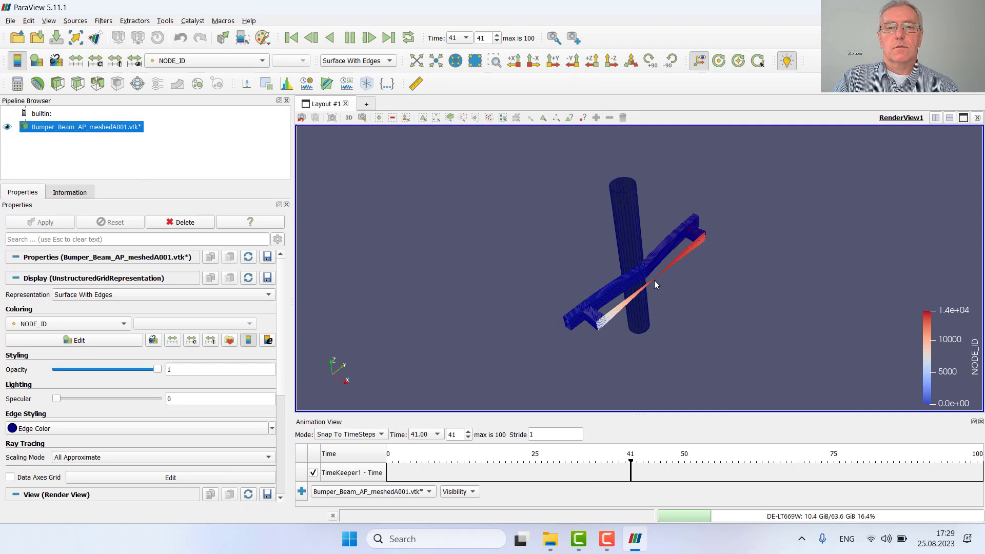
scroll(658, 262, "down", 3)
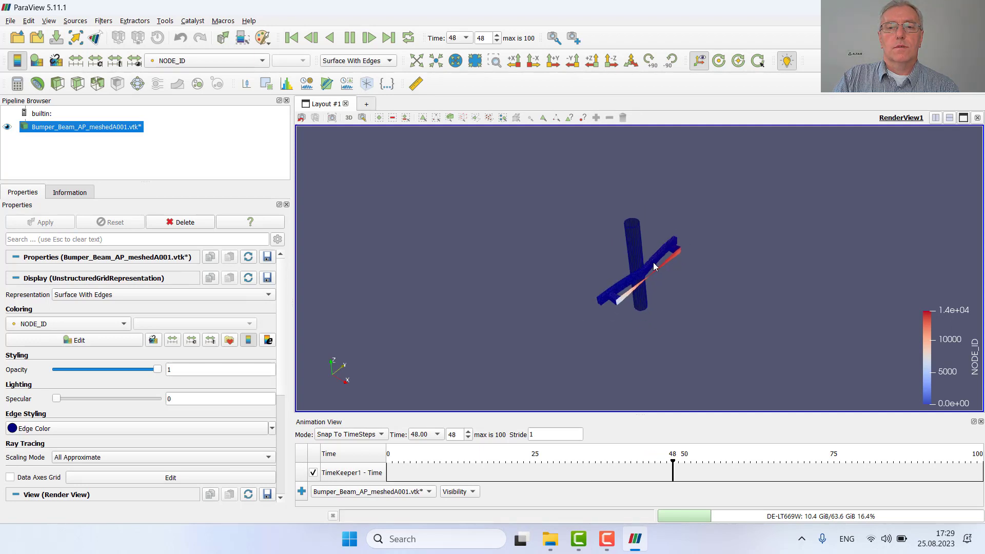
scroll(654, 266, "down", 1)
scroll(651, 263, "up", 5)
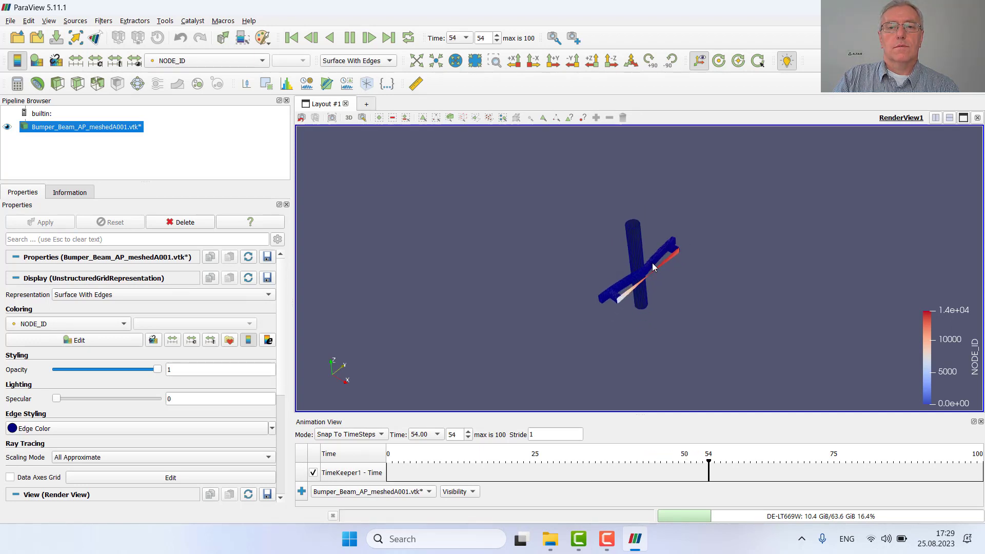
scroll(650, 263, "up", 3)
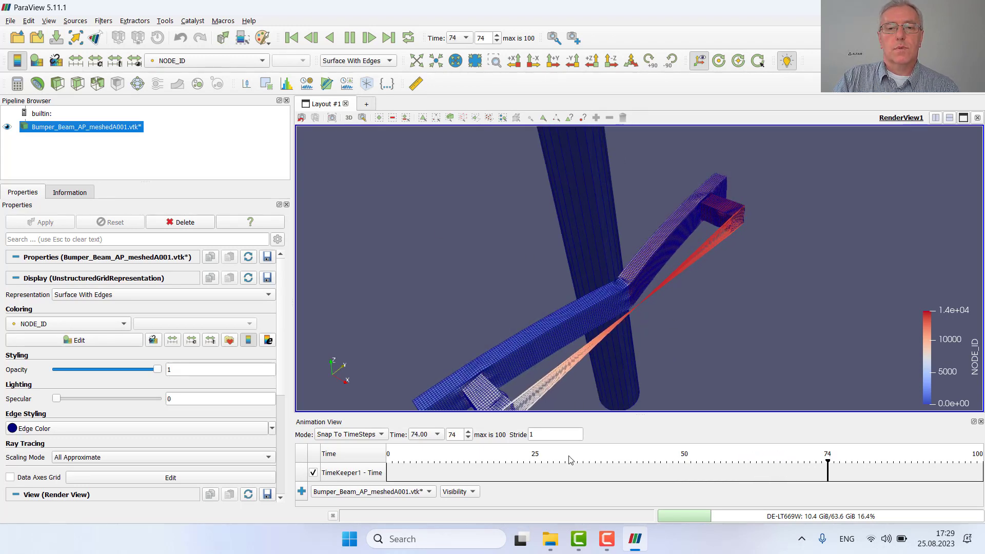
left_click(350, 38)
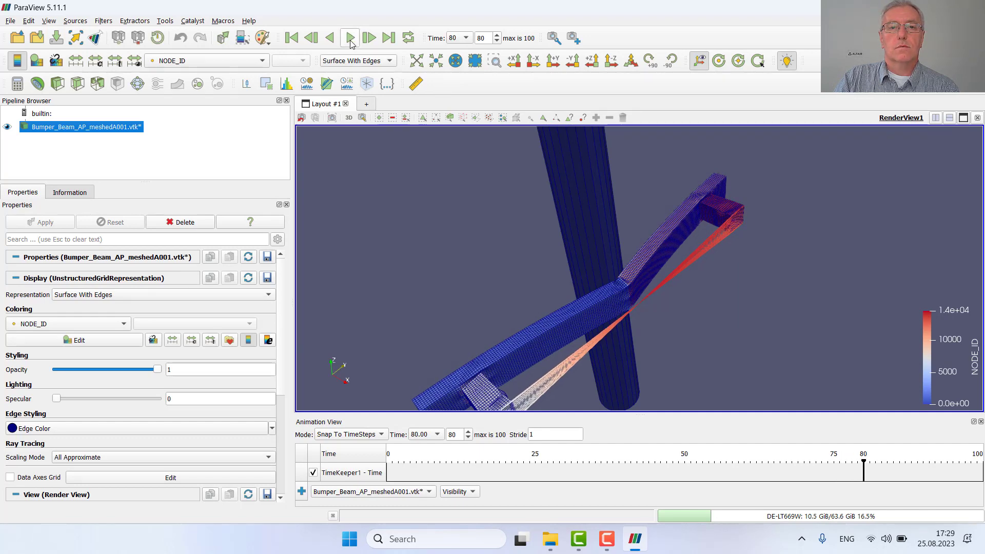
left_click(77, 324)
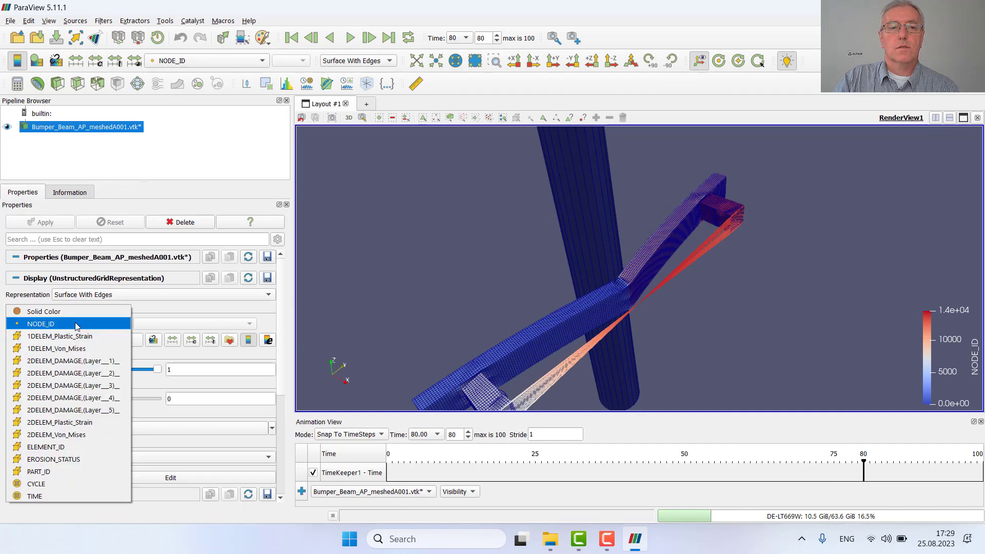
left_click(77, 435)
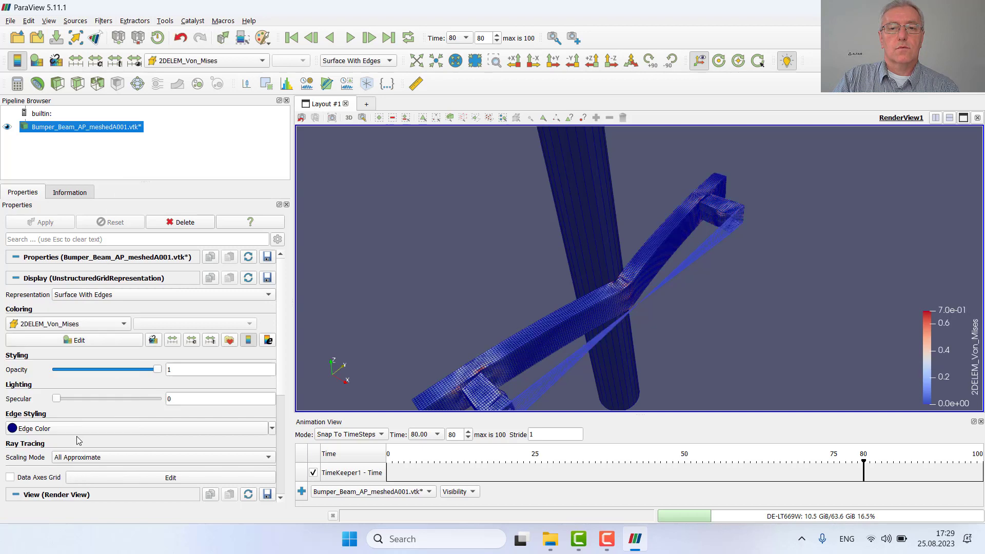
left_click(89, 328)
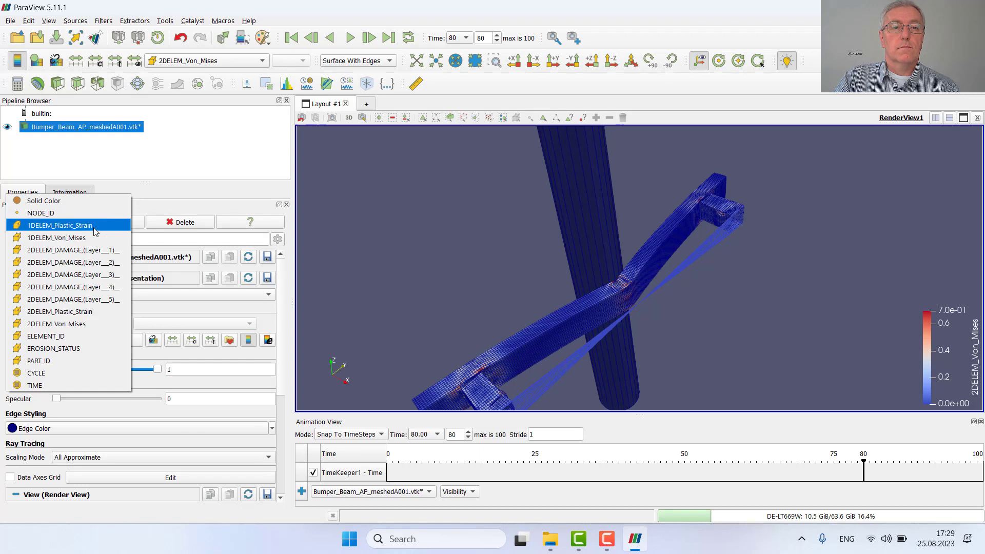
left_click(80, 313)
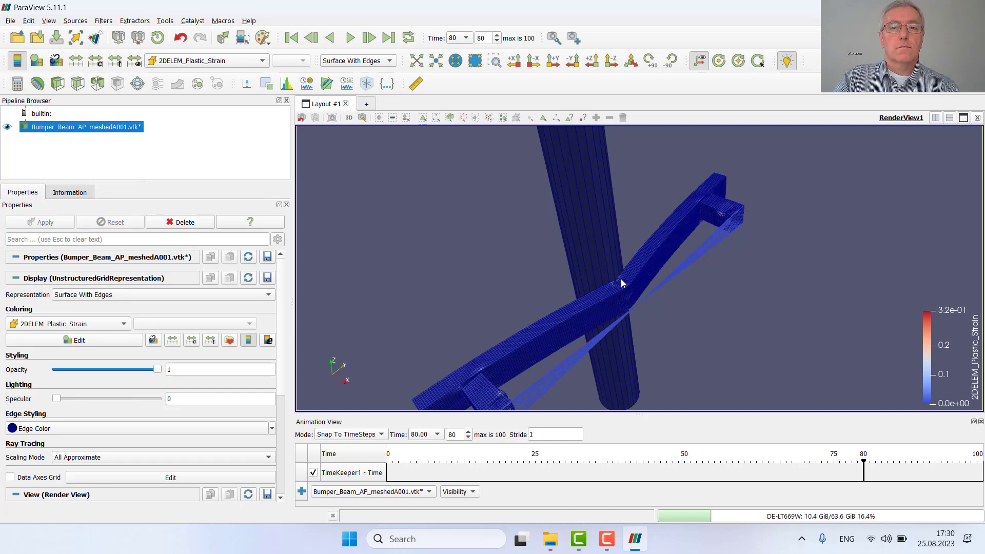
mouse_move(621, 281)
left_mouse_down()
mouse_move(609, 292)
mouse_move(623, 284)
mouse_move(604, 359)
mouse_move(623, 300)
left_mouse_up()
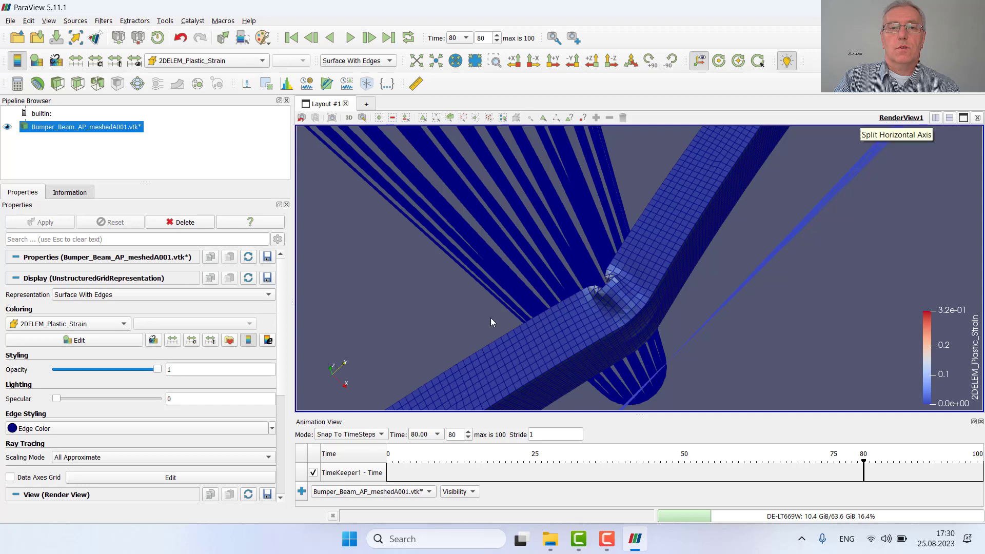
scroll(522, 306, "down", 5)
scroll(522, 306, "up", 5)
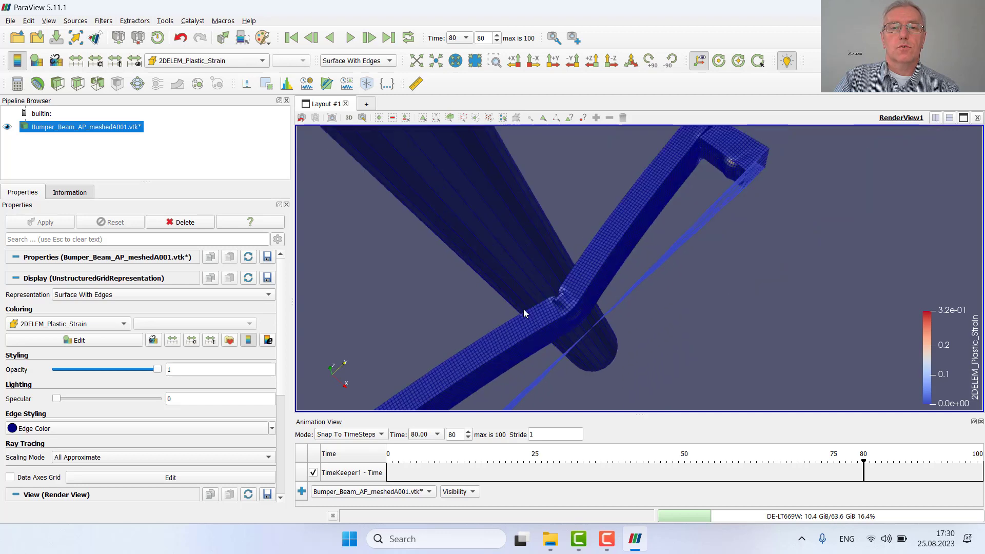
left_click_drag(560, 355, 616, 321)
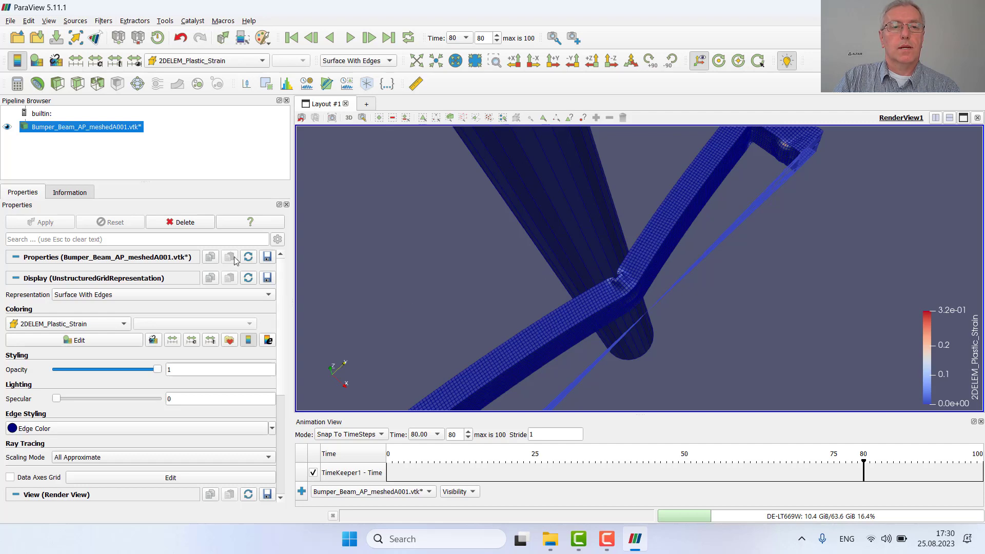
- Add a Threshold filter on PART_ID with lower threshold 2 (up to 14459) and apply it
left_click(103, 21)
mouse_move(136, 77)
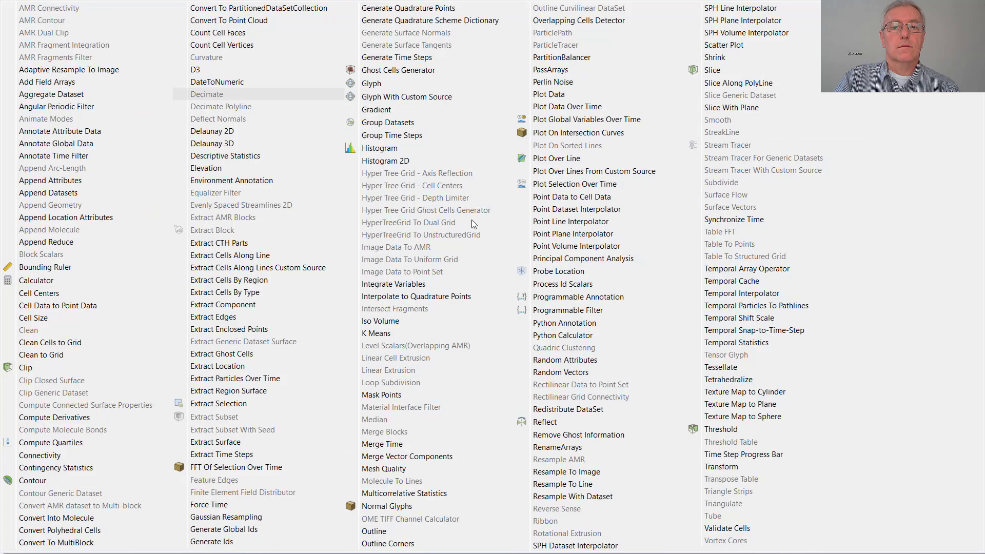
left_click(737, 431)
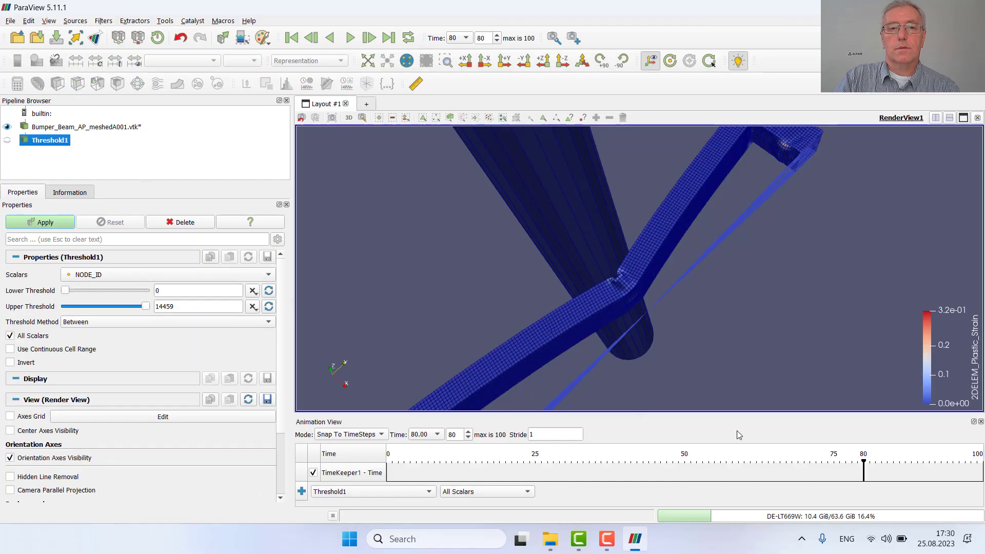
left_click(45, 222)
left_click(105, 275)
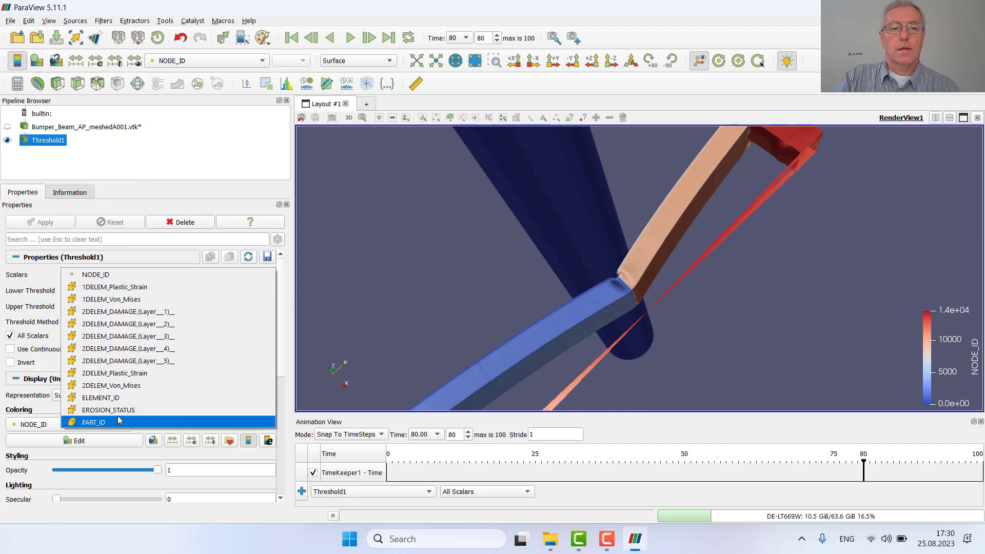
left_click(124, 422)
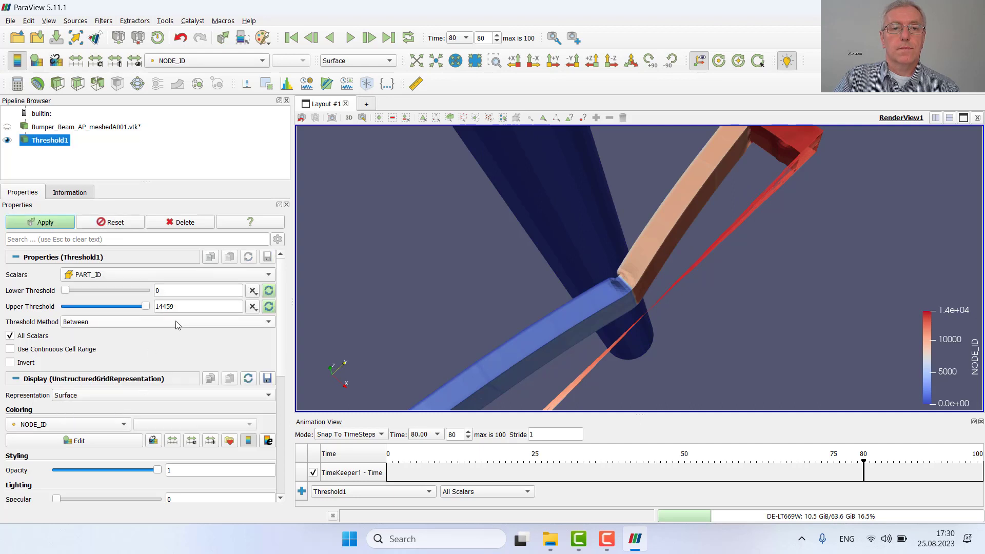
left_click(166, 291)
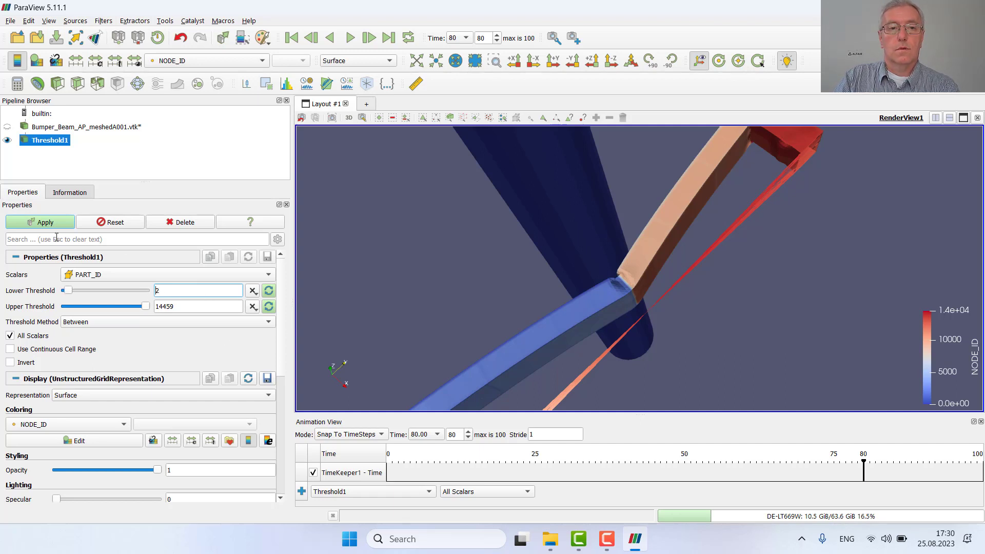
left_click(45, 223)
left_click_drag(598, 360, 558, 288)
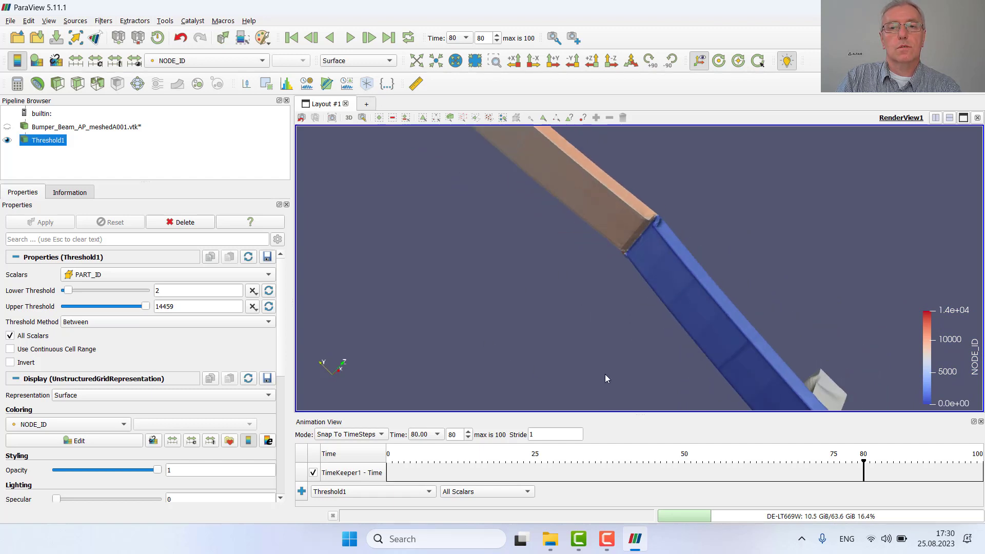
scroll(661, 251, "down", 5)
- Display the Threshold1 beam as Surface With Edges
scroll(659, 251, "up", 5)
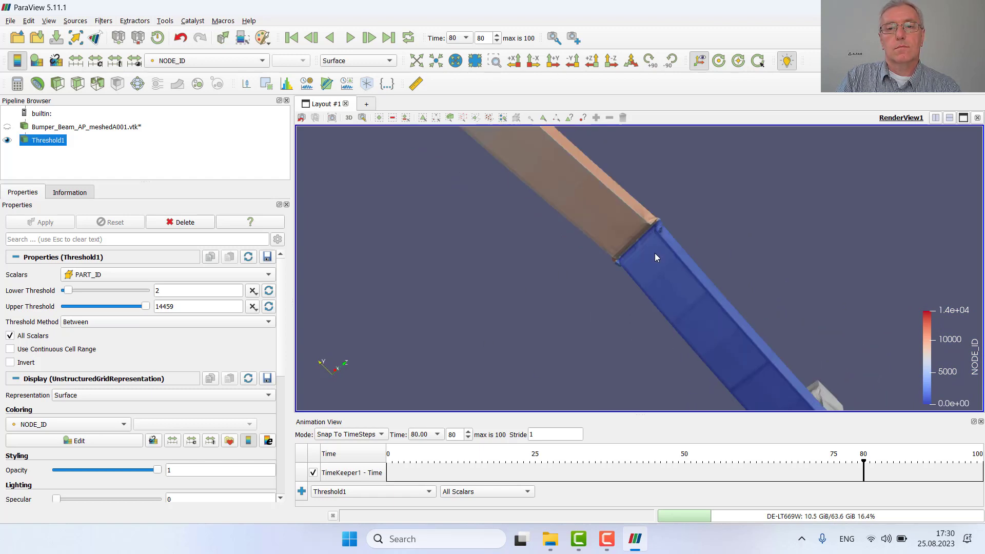
left_click_drag(664, 209, 648, 276)
left_click(374, 61)
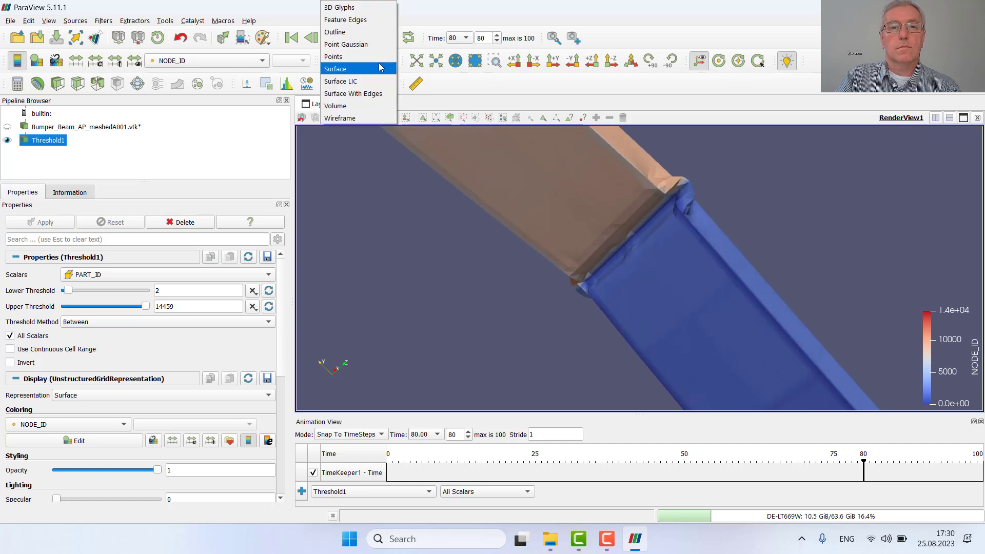
left_click(353, 93)
- Split the view horizontally and make the new pane a Line Chart View
left_click_drag(755, 165, 668, 193)
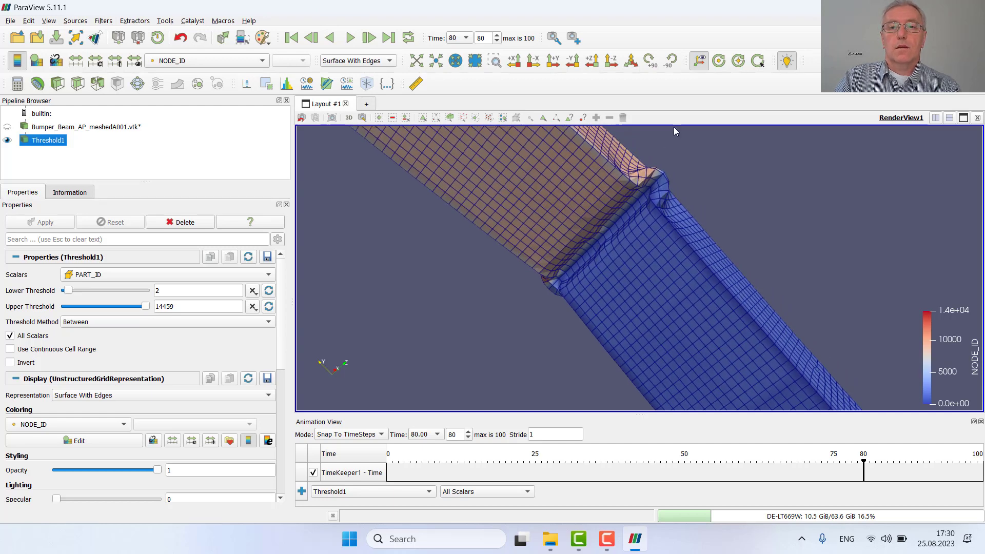
left_click(936, 118)
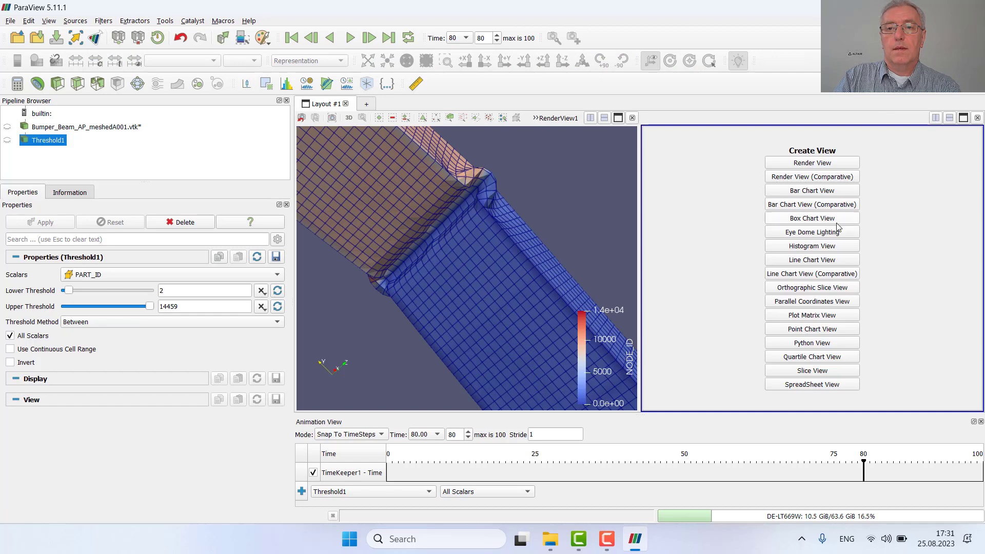
left_click(824, 264)
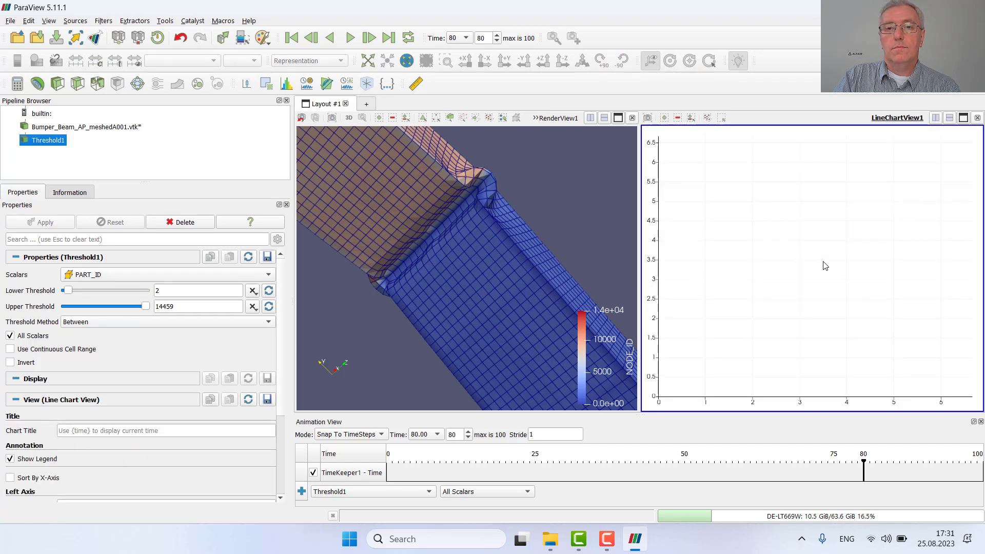
- Open Bumper_Beam_AP_meshedT01.csv with the CSV Reader and plot it in LineChartView1 against time
left_click(11, 22)
left_click(26, 34)
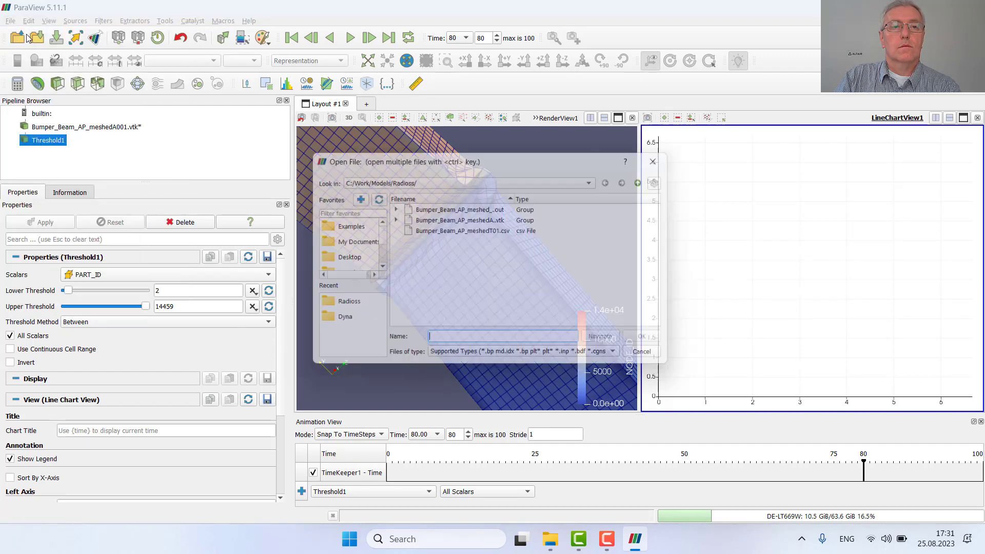
left_click(501, 231)
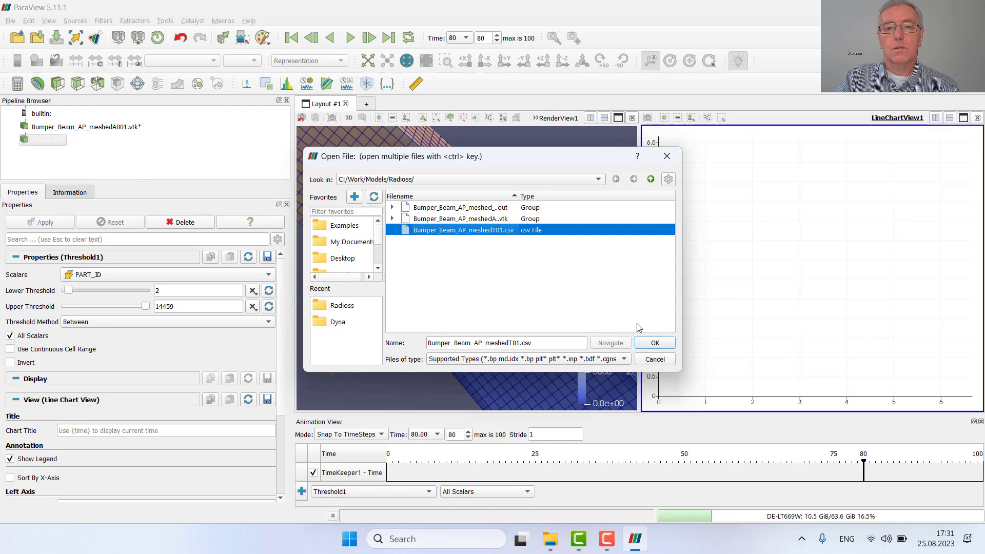
left_click(654, 343)
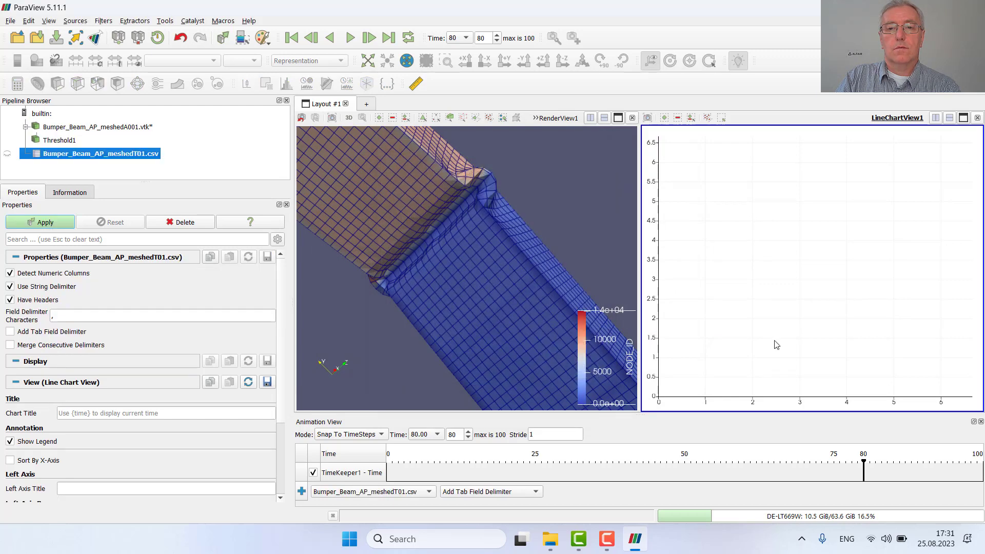
left_click(468, 373)
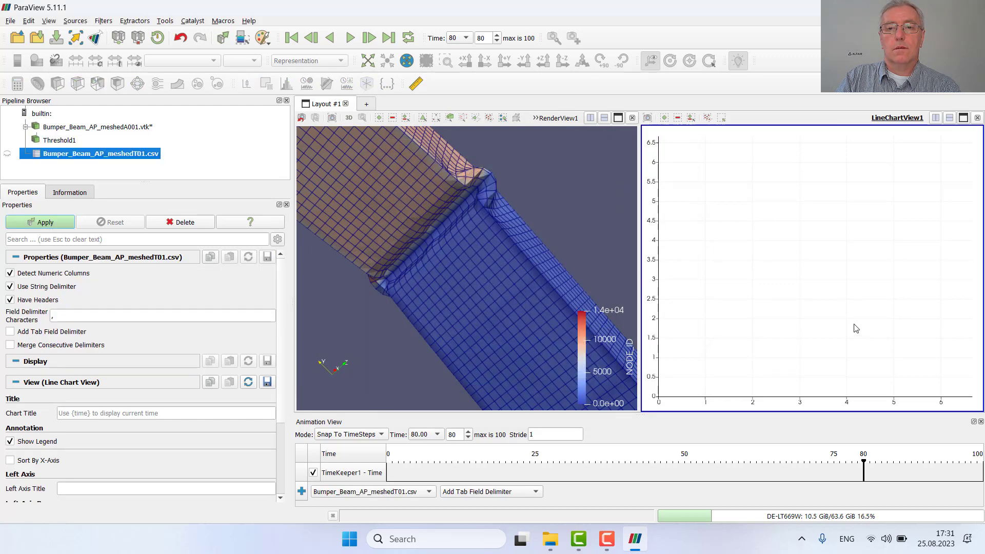
left_click(42, 224)
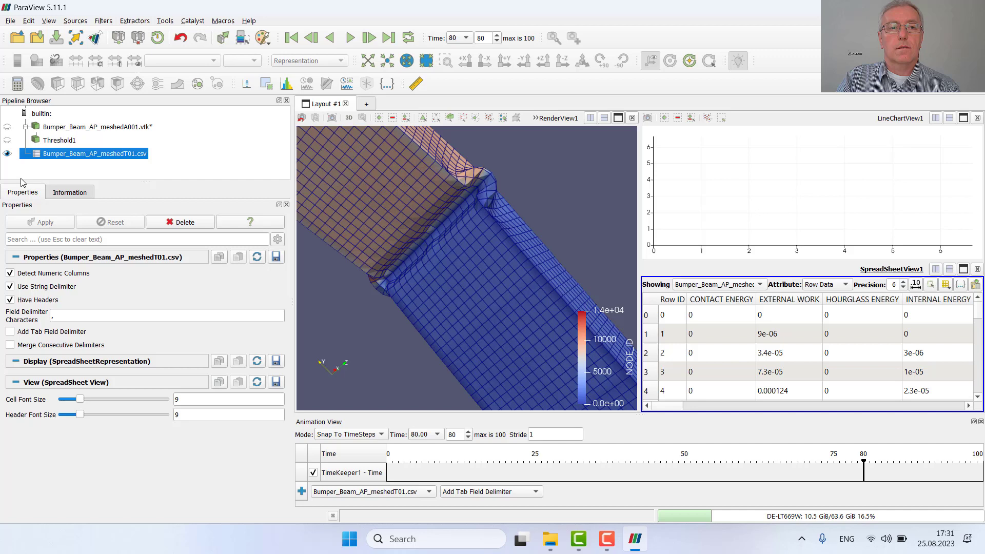
left_click(977, 270)
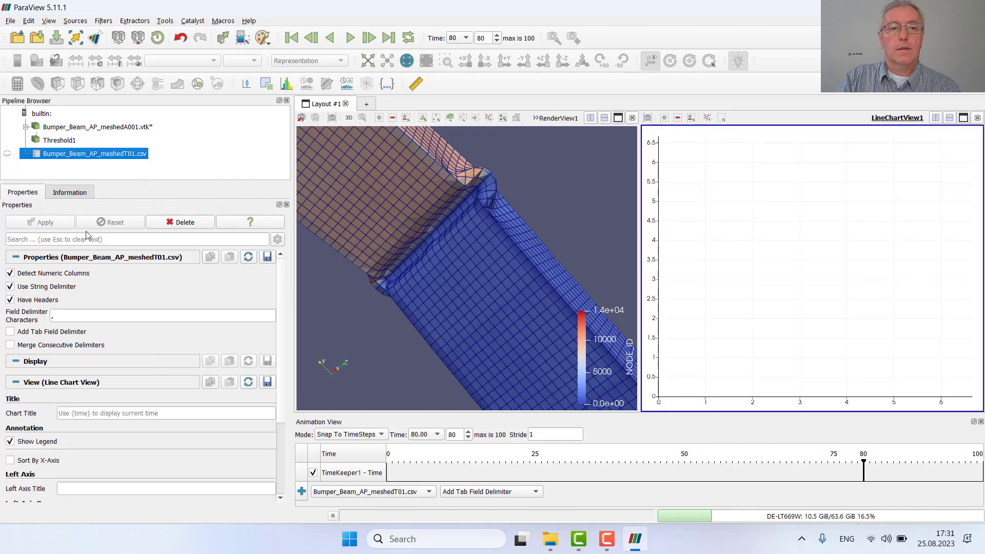
left_click(7, 154)
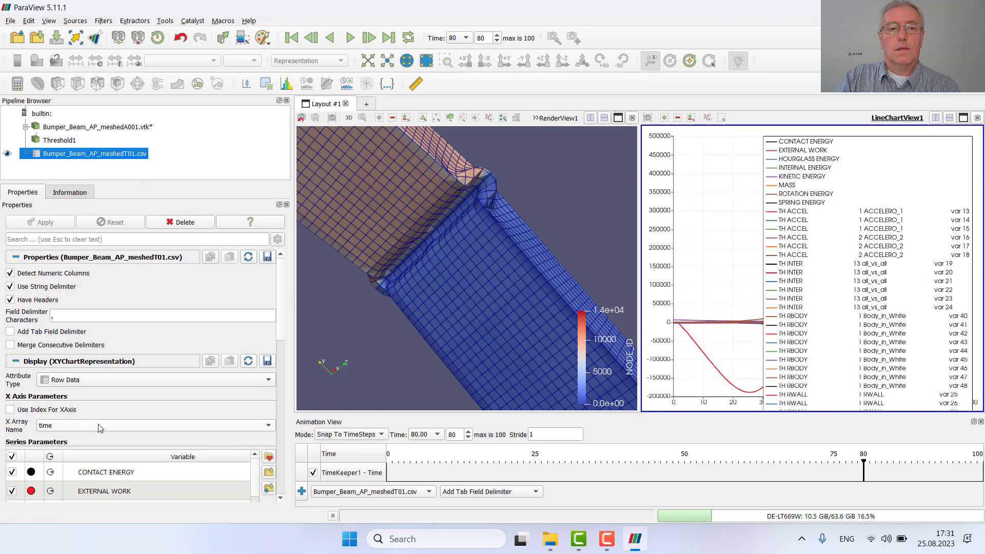
- Hide all series, then show only INTERNAL ENERGY and KINETIC ENERGY in the line chart
scroll(65, 400, "down", 3)
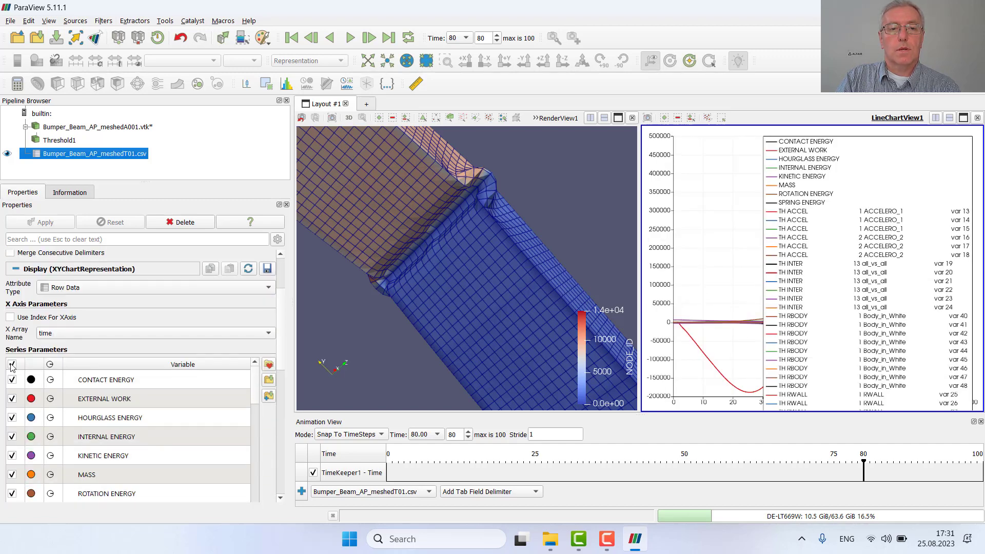
left_click(11, 364)
scroll(77, 395, "down", 1)
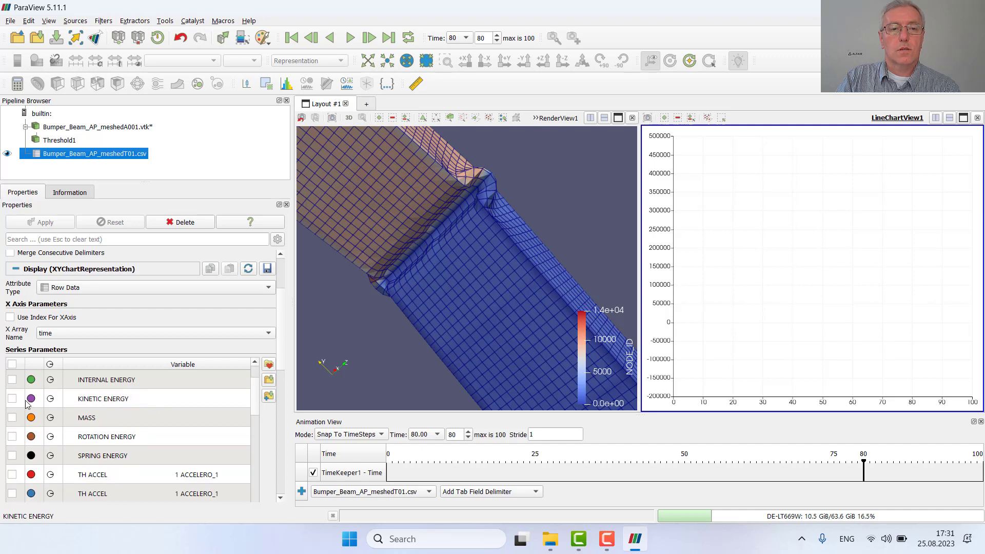
left_click(12, 379)
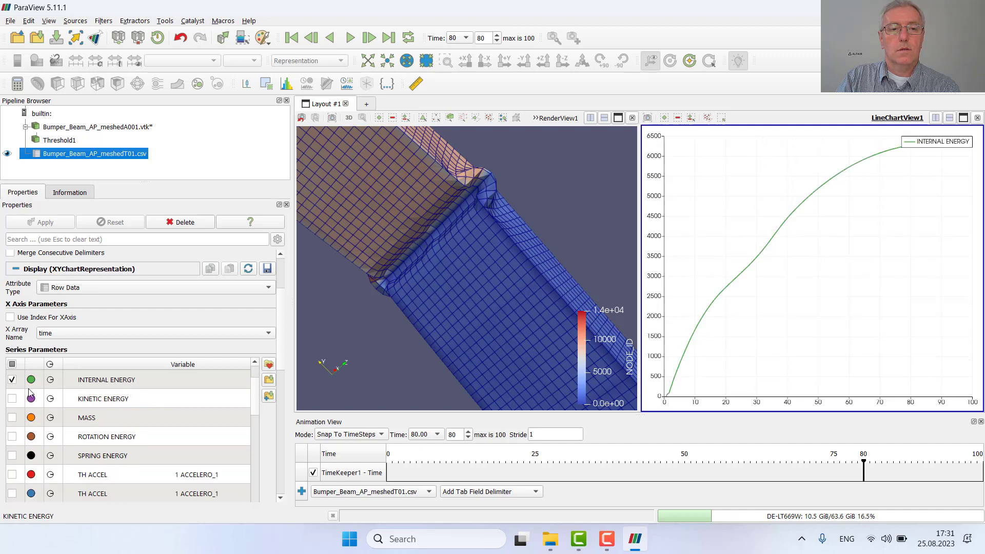
left_click(12, 399)
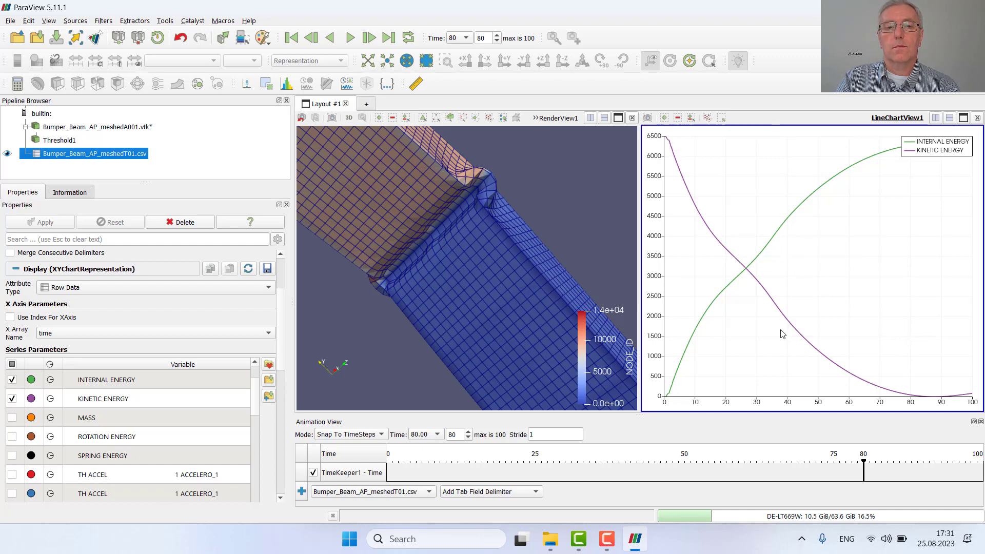
- Split the chart area and plot the T01 csv data in a second line chart
left_click(949, 118)
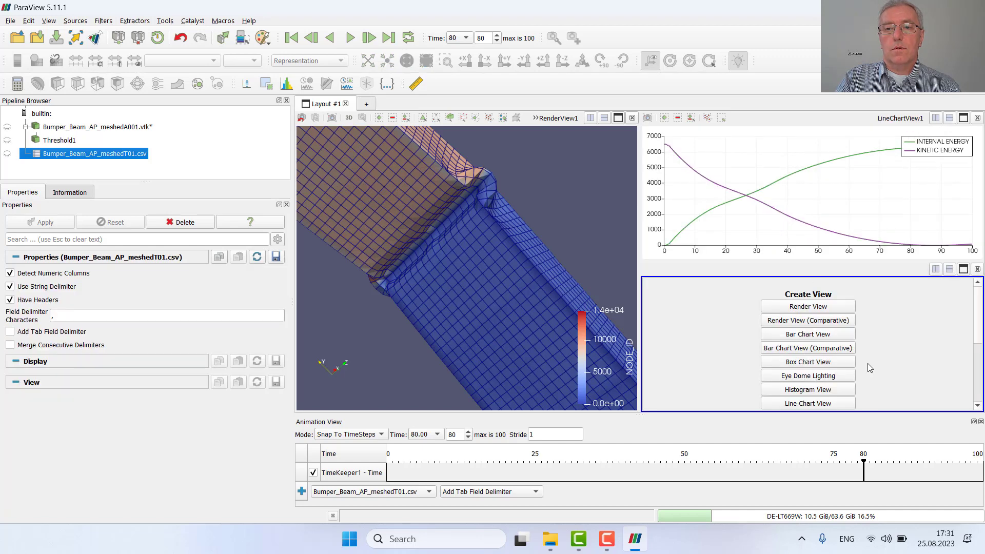
scroll(859, 379, "down", 1)
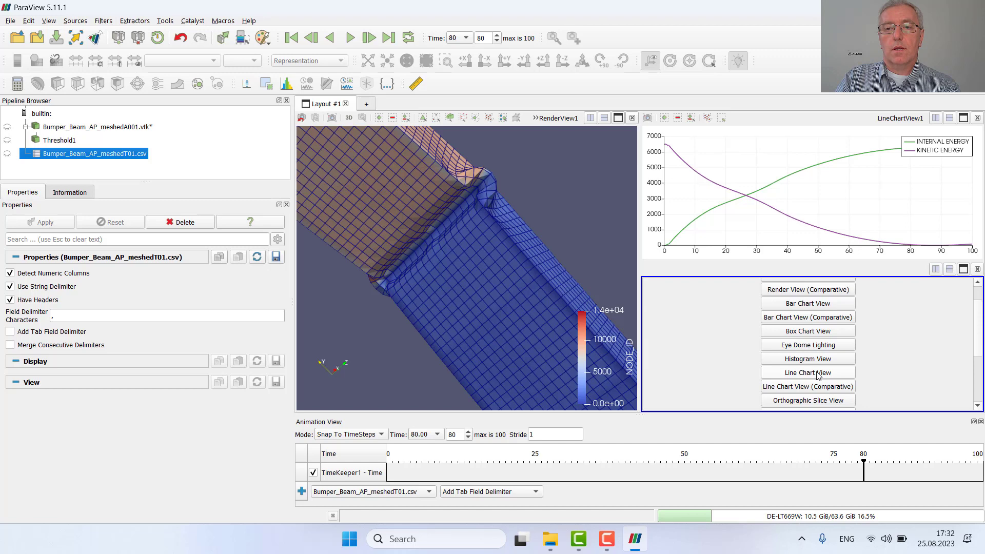
left_click(825, 372)
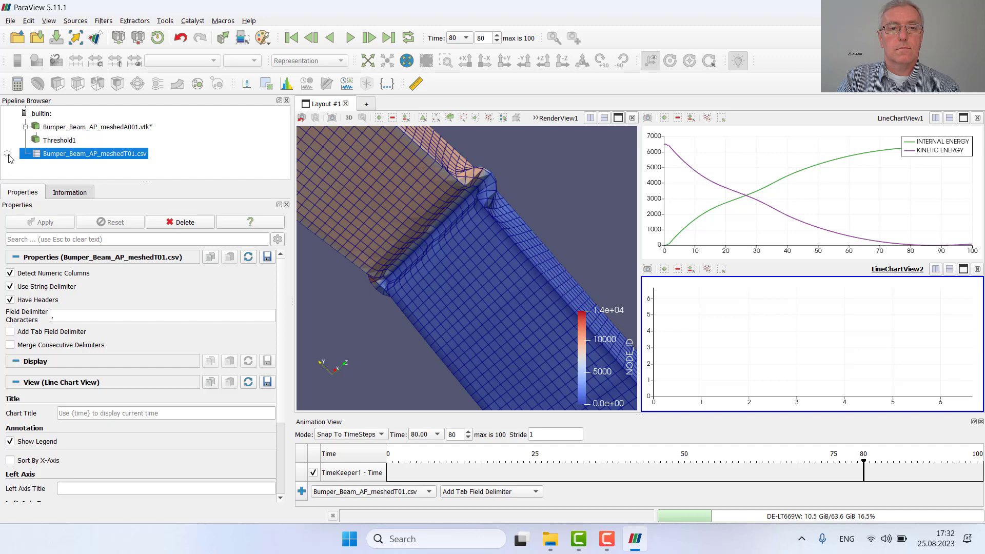
left_click(7, 154)
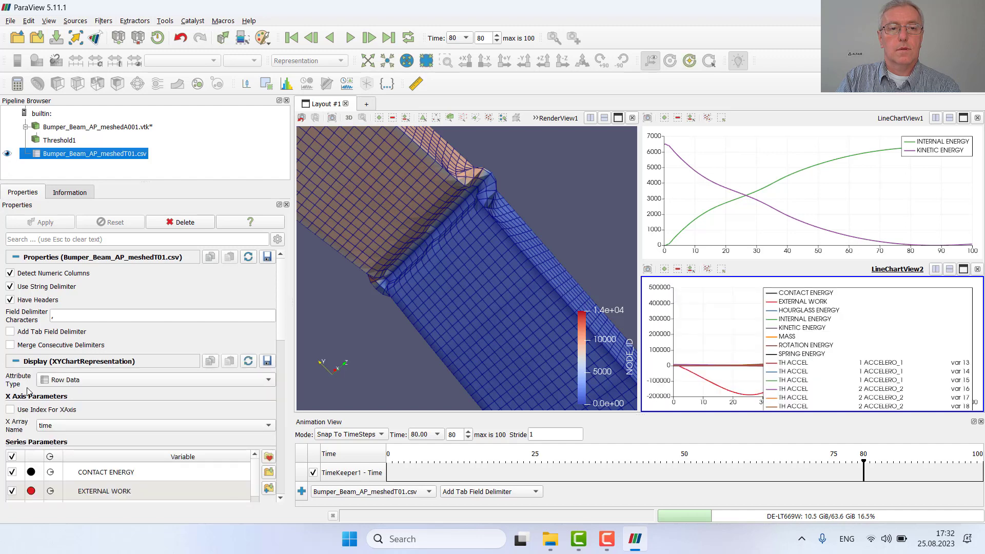
- Show only the first TH RBODY Body_in_White series in that chart, then switch to File Explorer
left_click(12, 456)
scroll(136, 469, "down", 1)
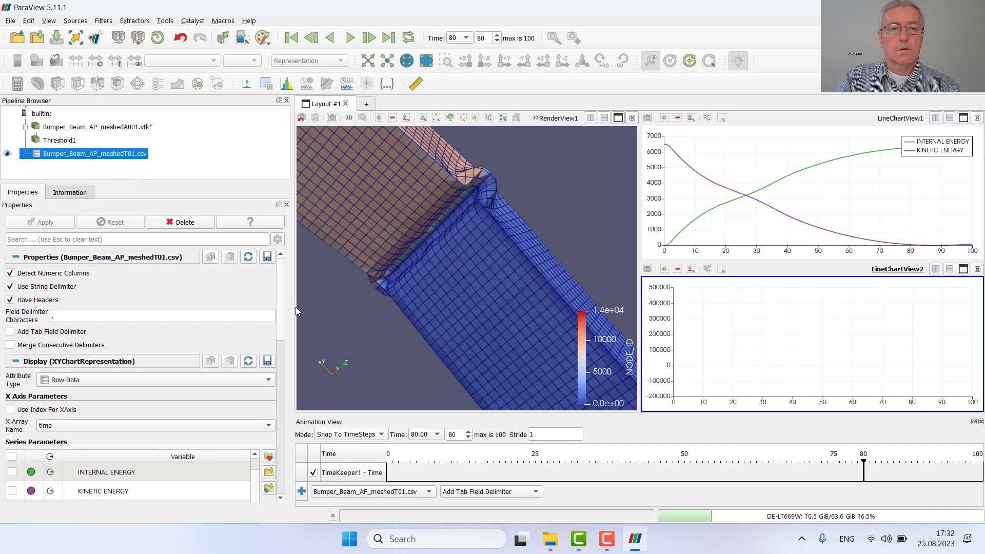
scroll(281, 306, "down", 10)
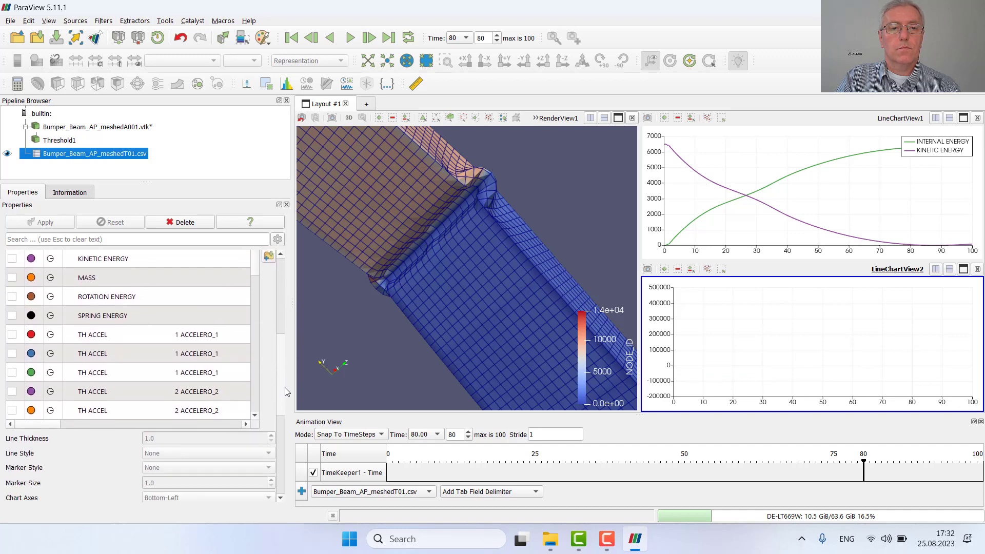
scroll(191, 331, "down", 2)
scroll(210, 318, "up", 3)
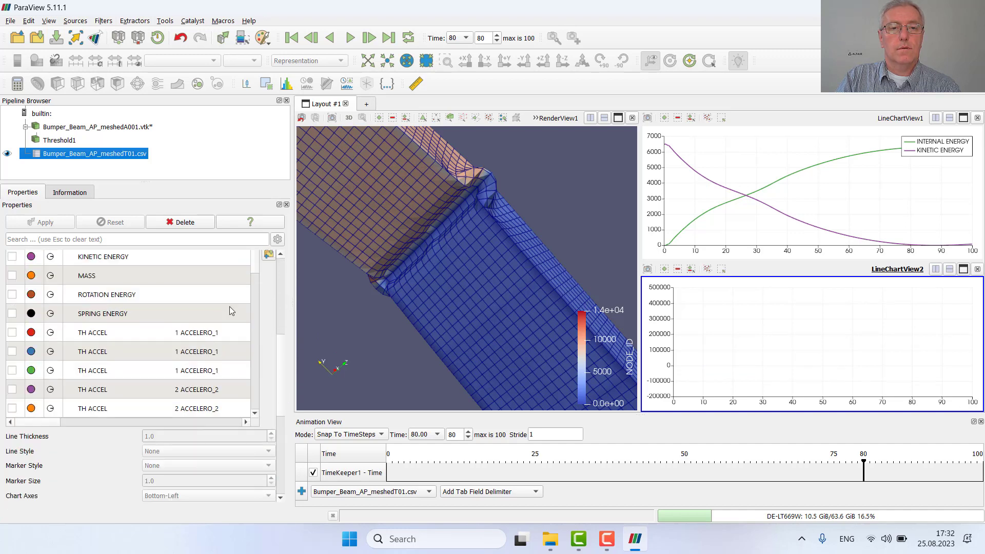
scroll(259, 267, "down", 10)
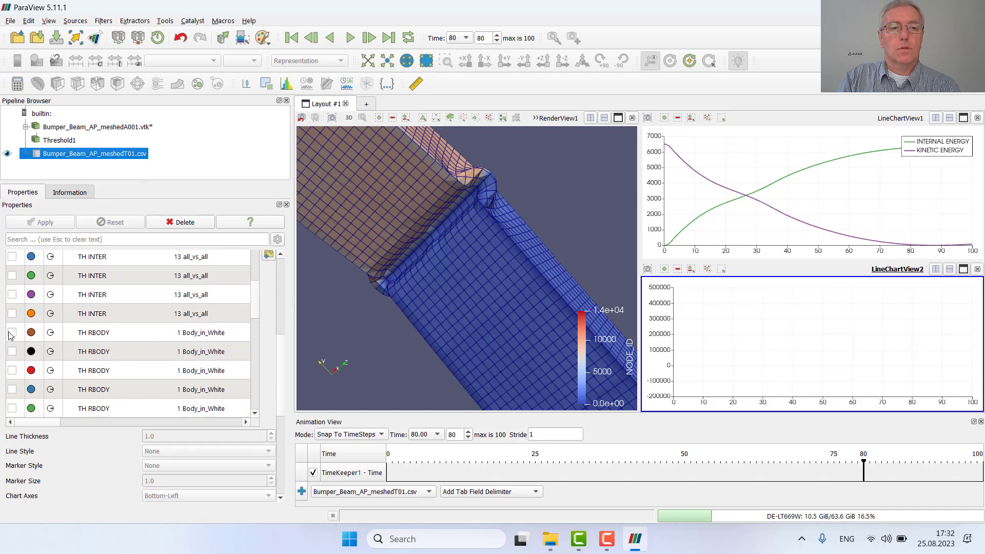
left_click(12, 333)
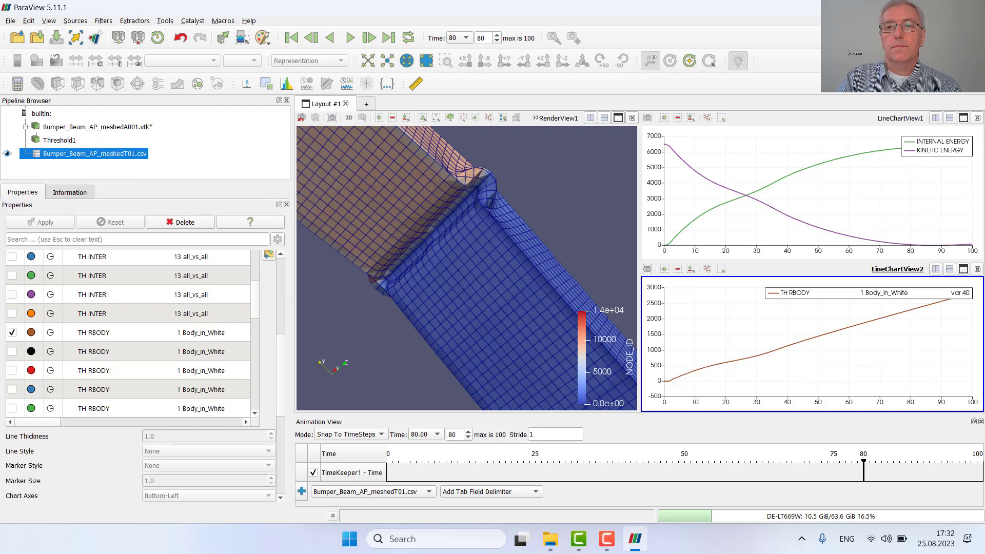
key("alt+Tab")
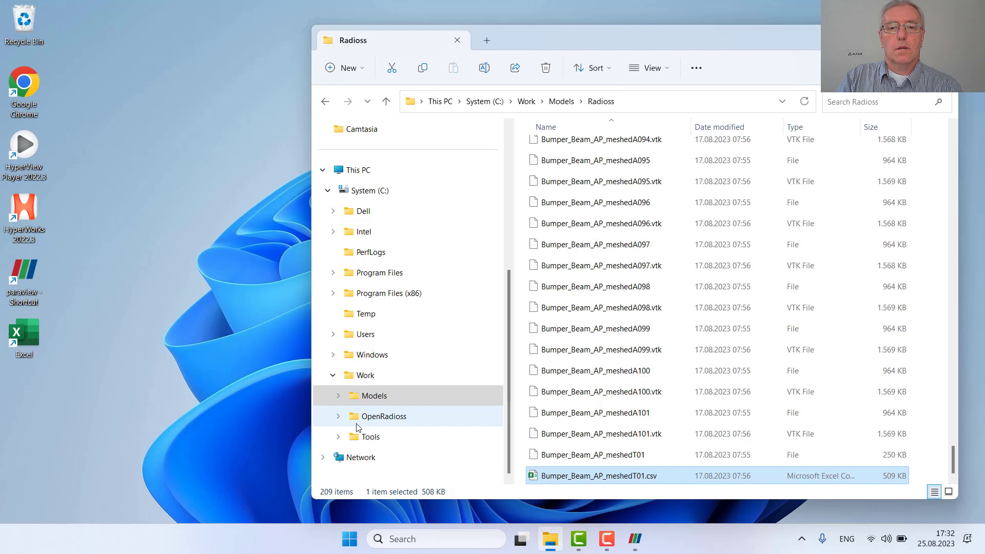
right_click(618, 478)
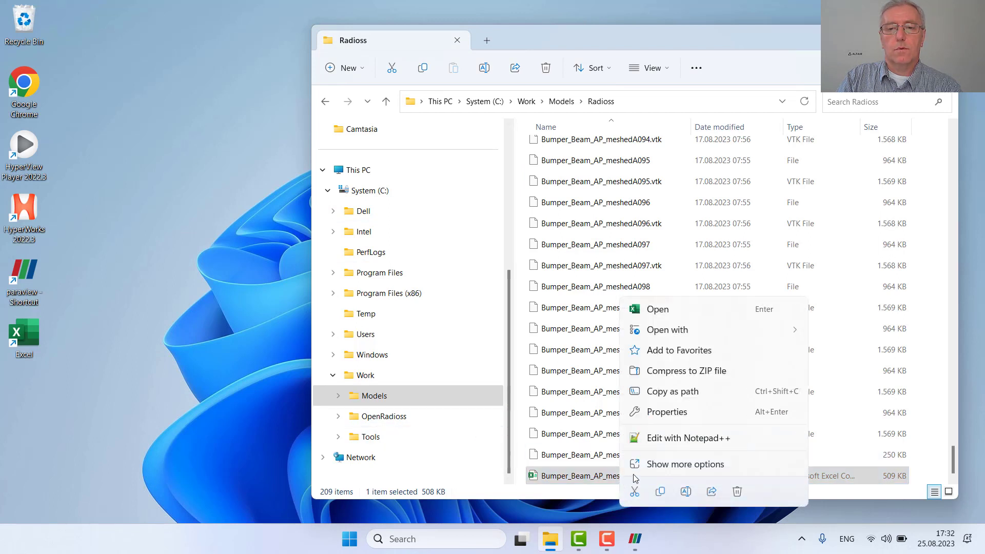
left_click(658, 444)
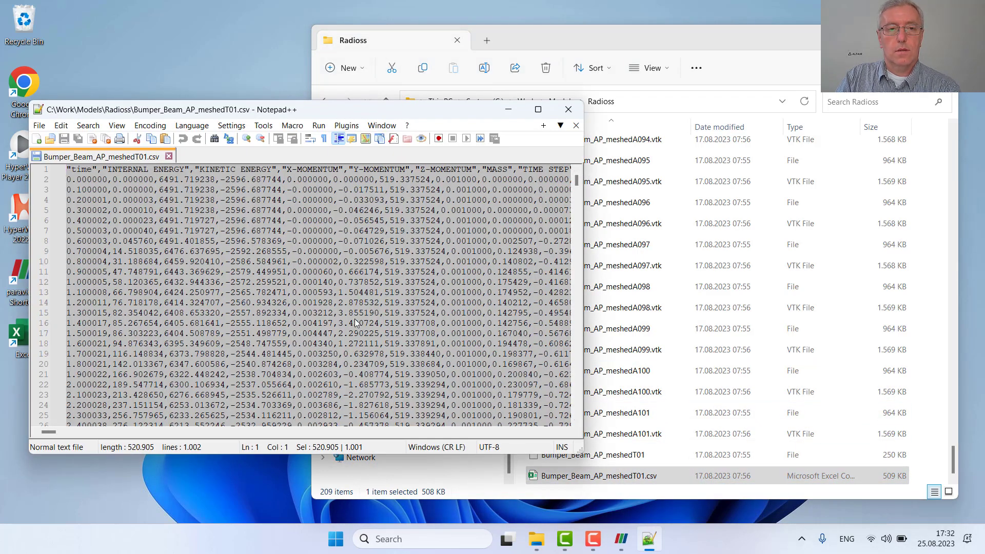
key("Left")
key("ctrl+a")
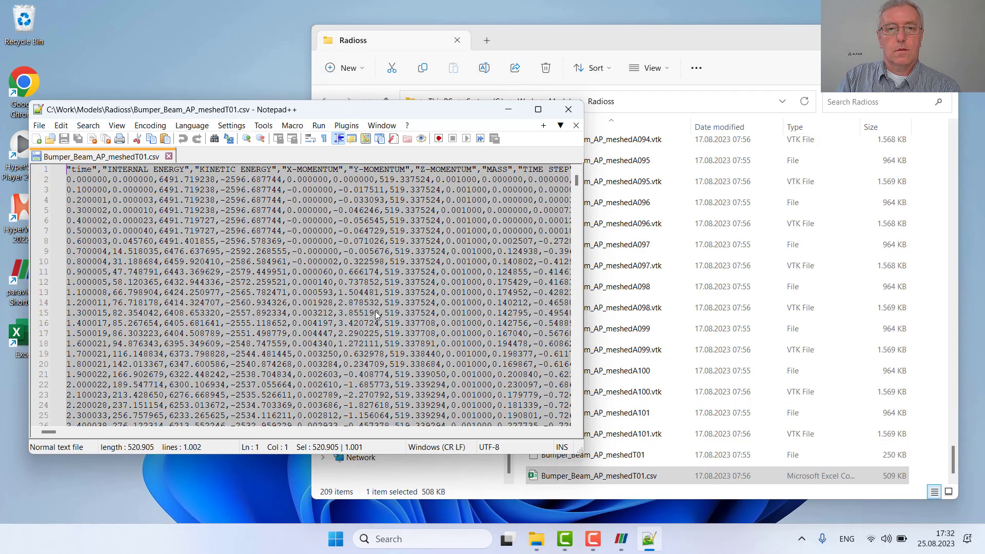
- Launch Excel, start a blank workbook and paste the T01 CSV text into it
left_click(569, 110)
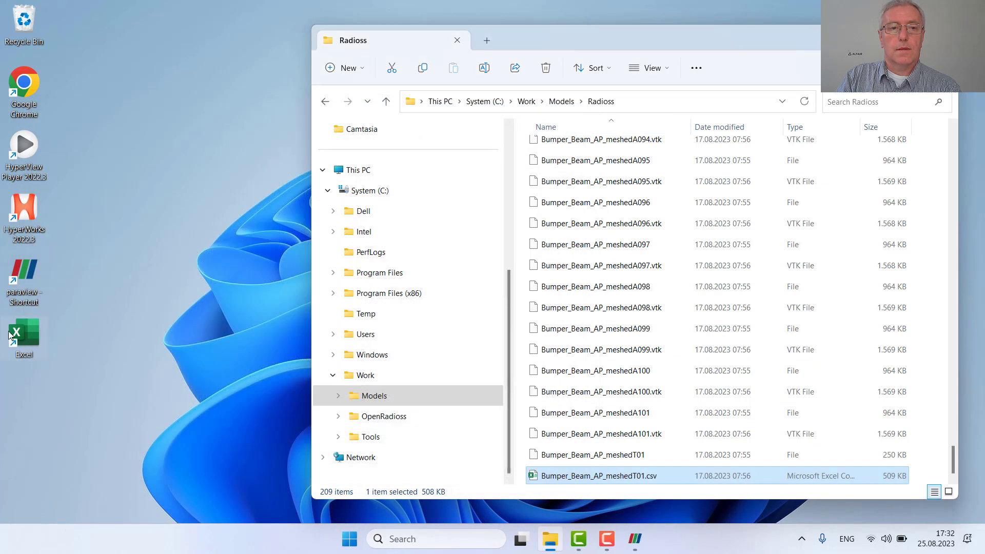
double_click(26, 333)
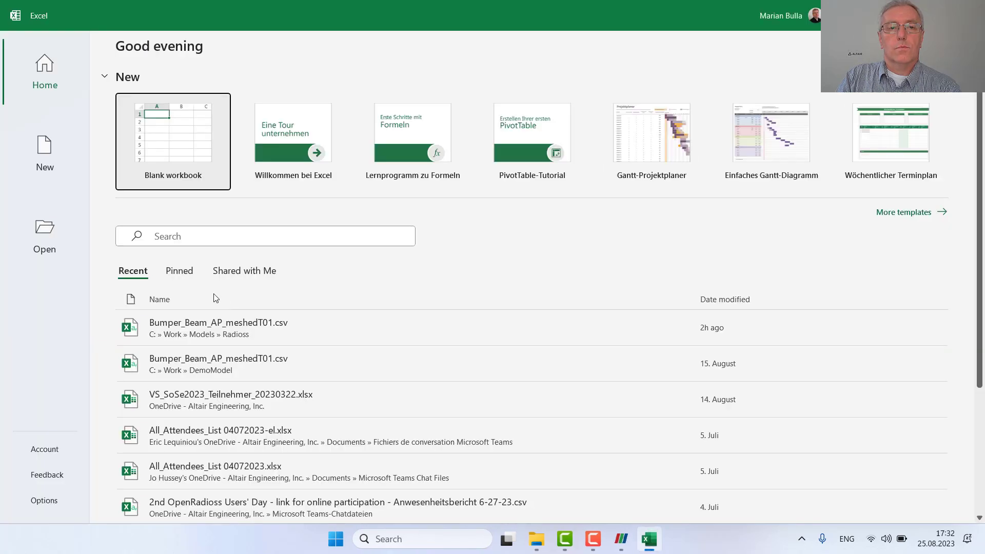
left_click(180, 157)
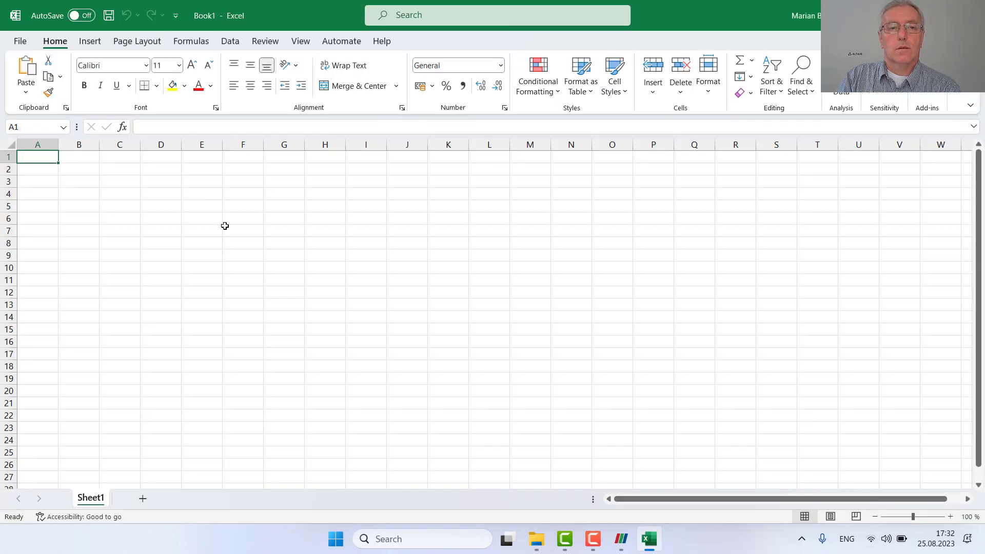
key("ctrl+v")
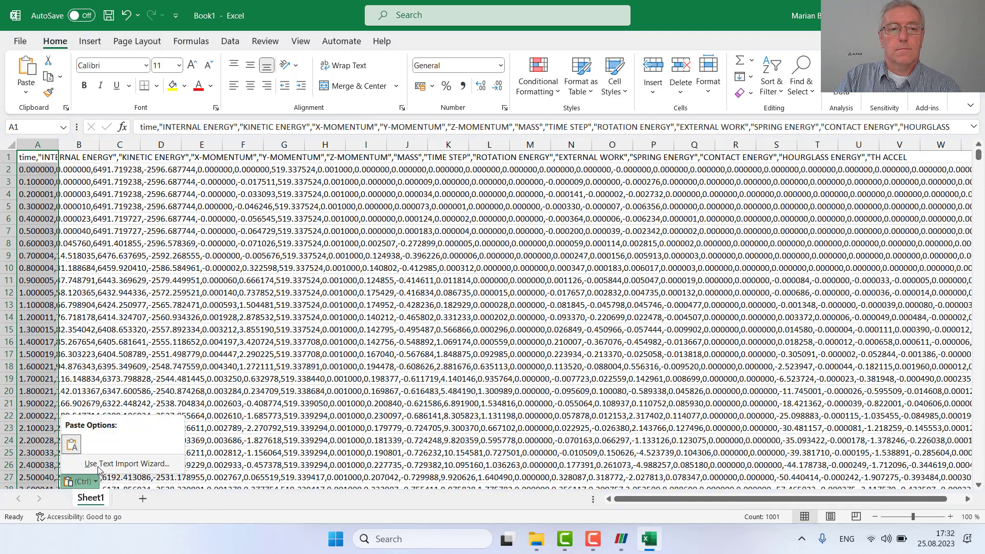
key("Escape")
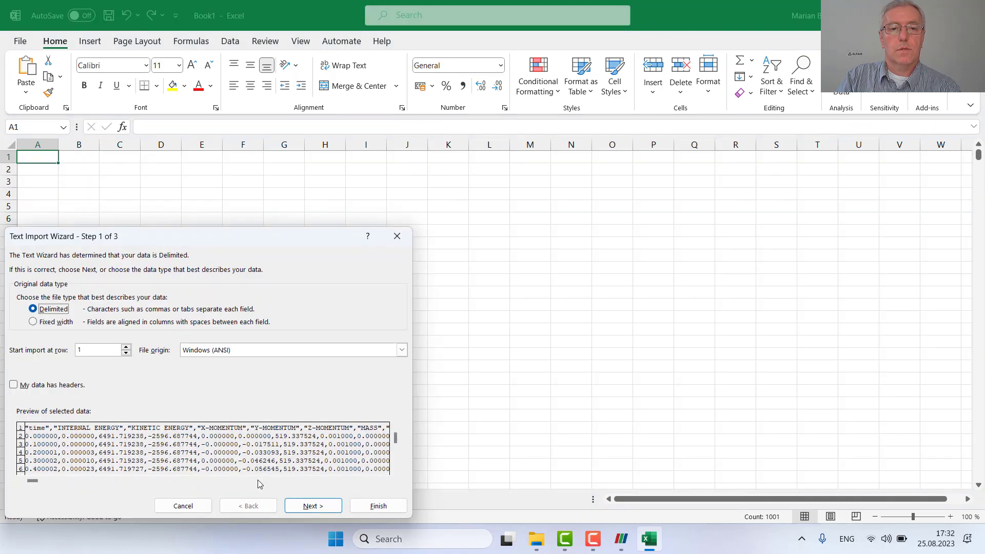
- Split the pasted text at commas with '.' as the decimal separator via the Text Import Wizard
left_click(312, 505)
left_click(40, 312)
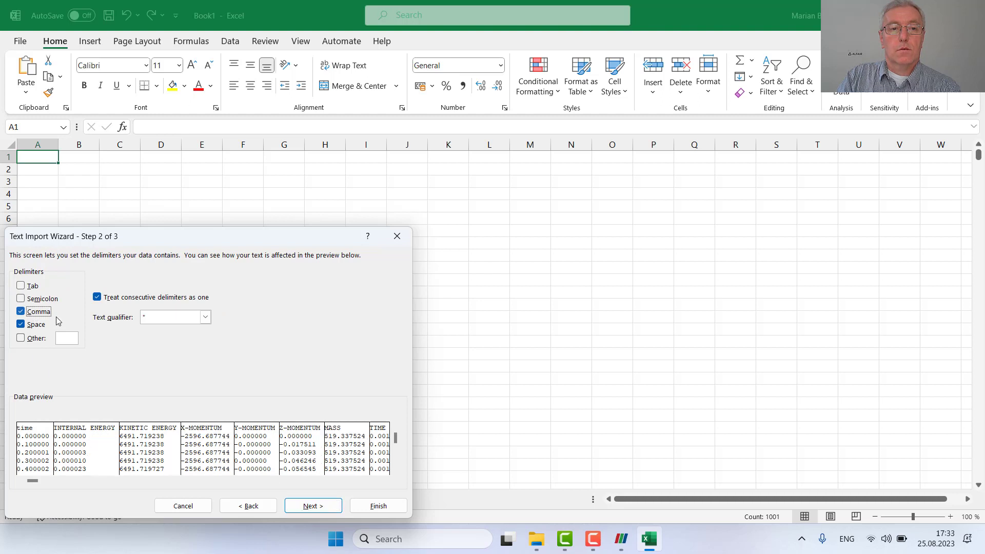
left_click(311, 506)
left_click(272, 313)
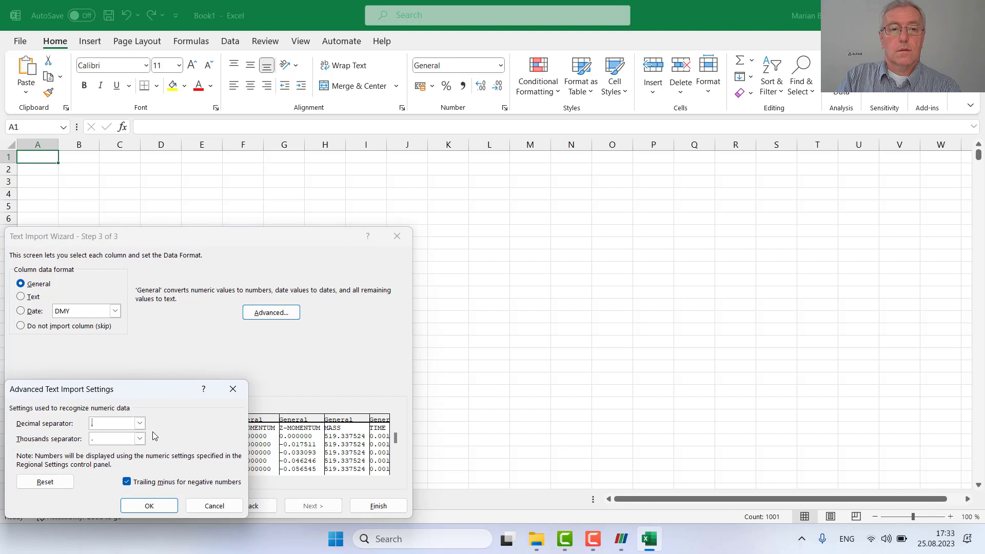
left_click(140, 424)
left_click(125, 444)
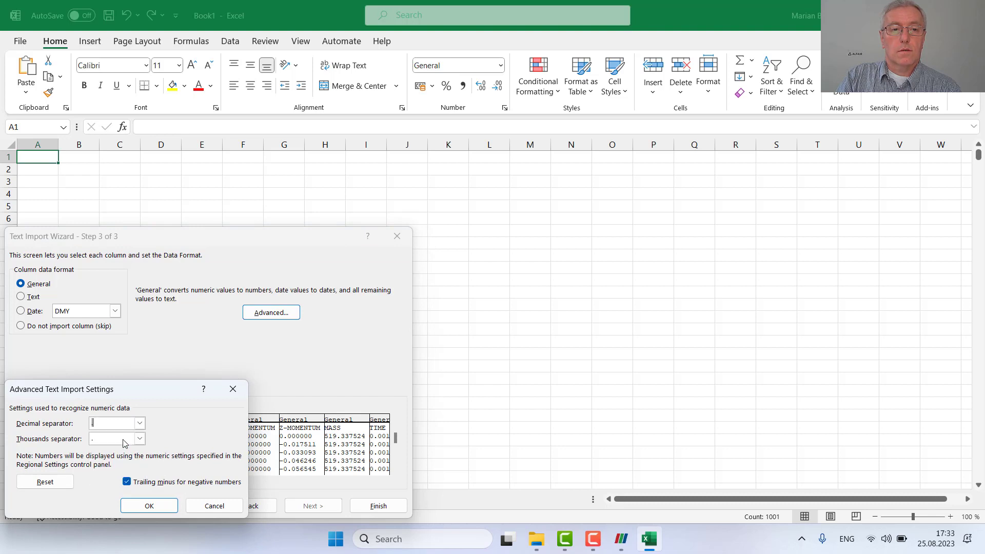
left_click(140, 438)
left_click(123, 469)
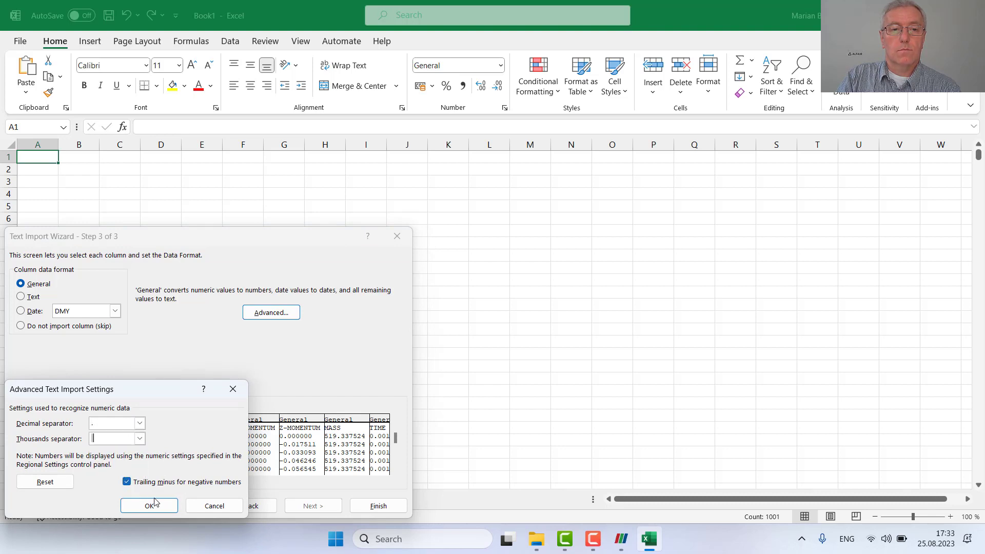
left_click(149, 506)
left_click(379, 506)
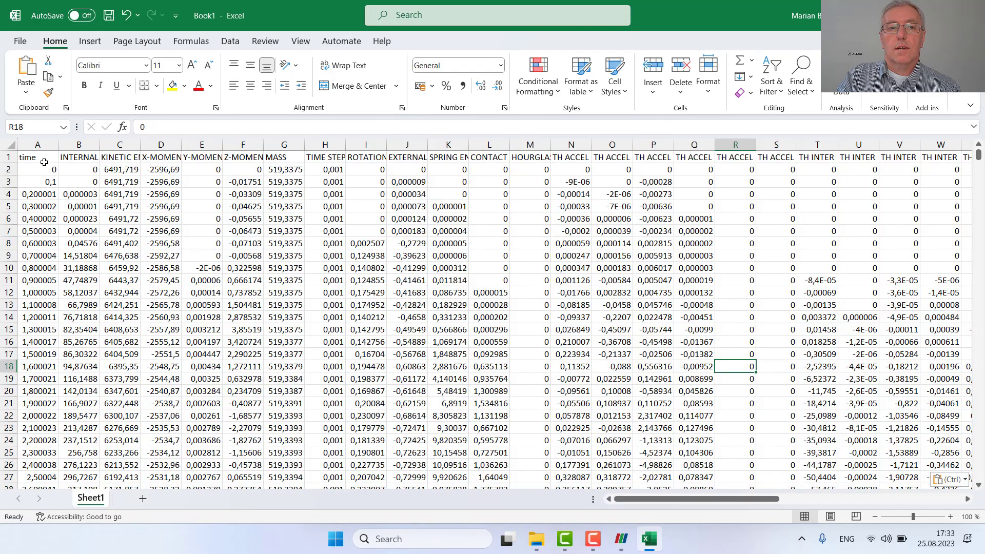
- Insert a blank column AP right after the TH RBODY column AO
left_click(41, 146)
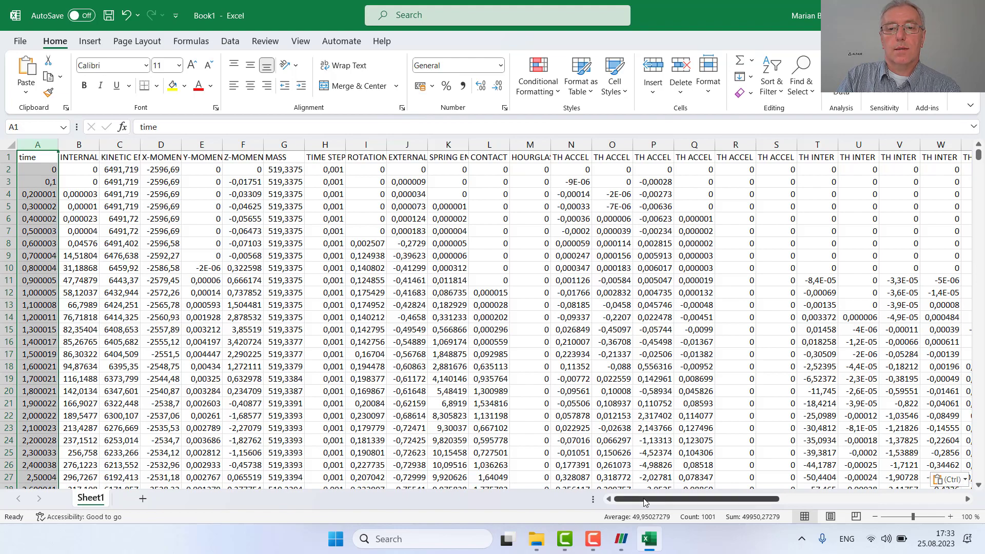
left_click_drag(645, 501, 798, 503)
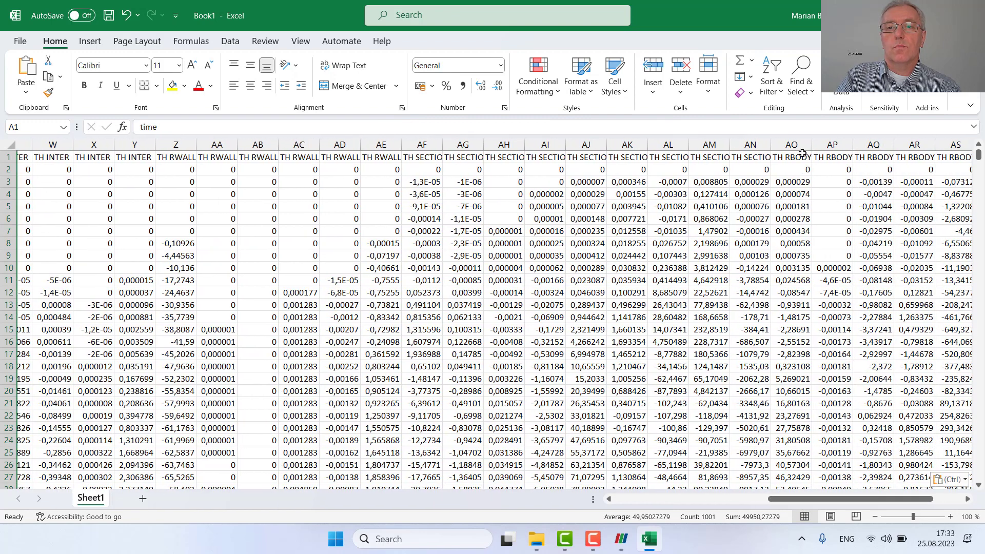
left_click(798, 145)
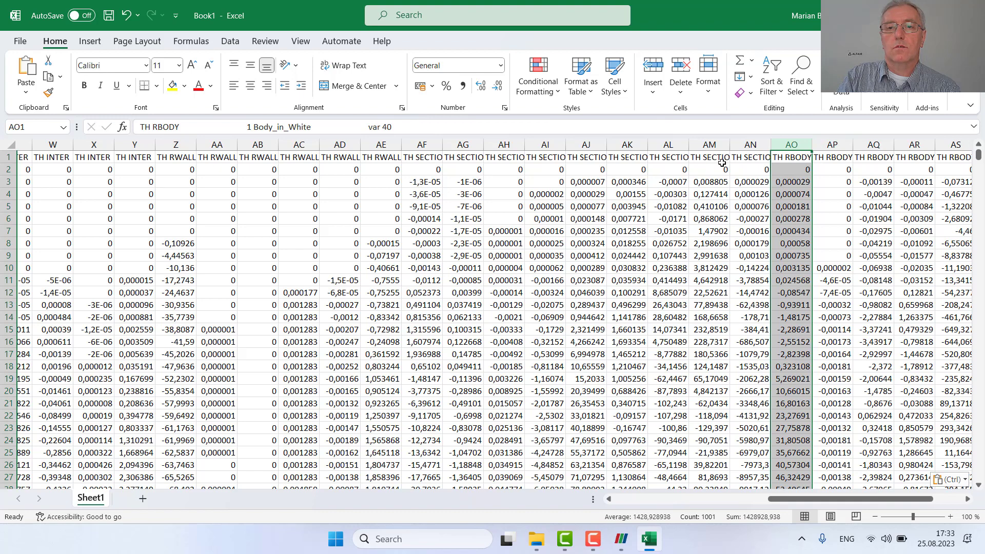
left_click(826, 145)
right_click(827, 165)
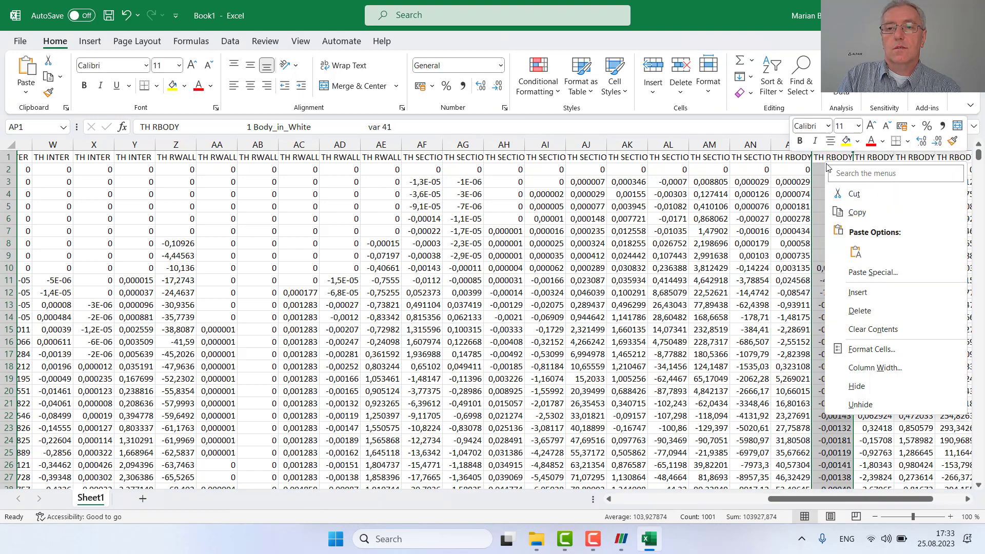
left_click(867, 293)
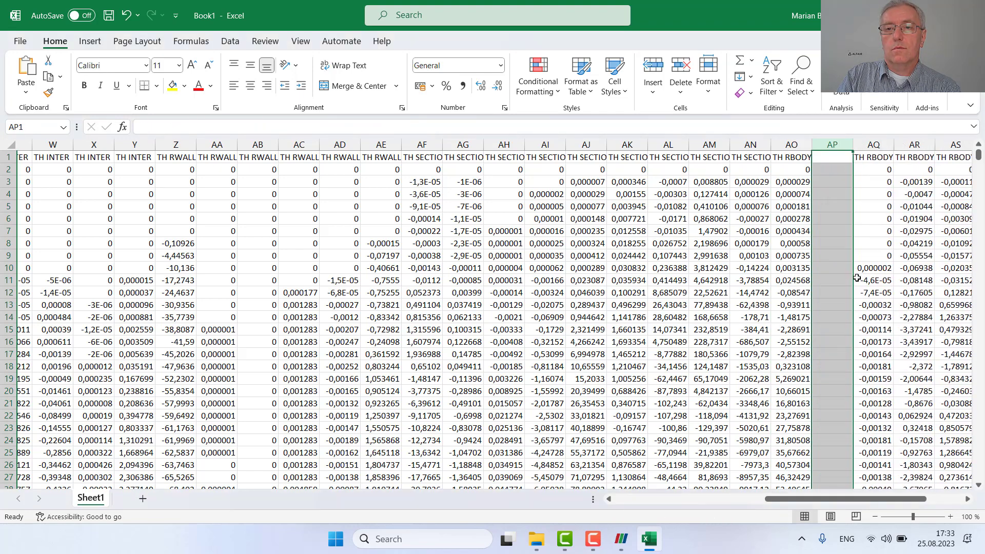
left_click(839, 232)
- Select the TH RBODY values in column AO from AO2 down to row 1001
left_click(802, 170)
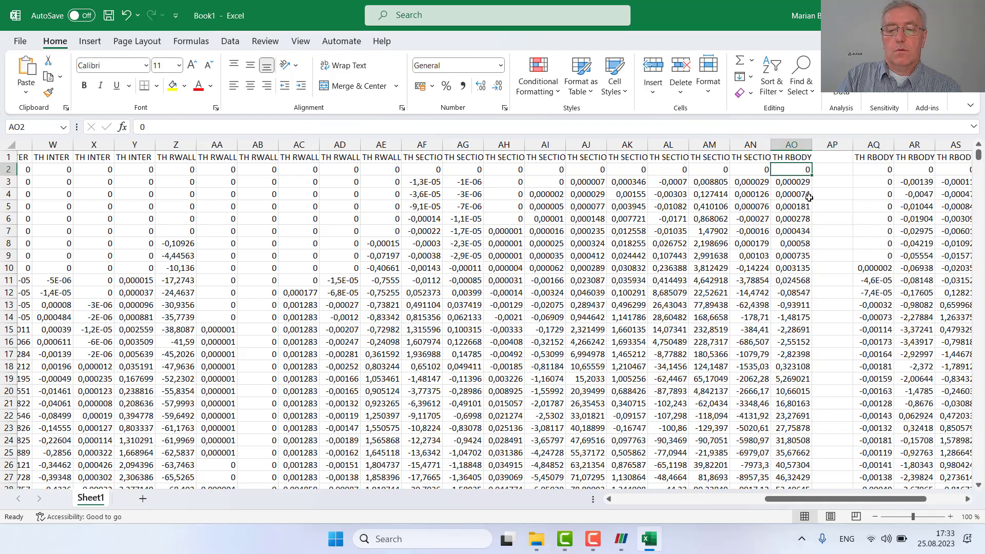
key("ctrl+shift+Down")
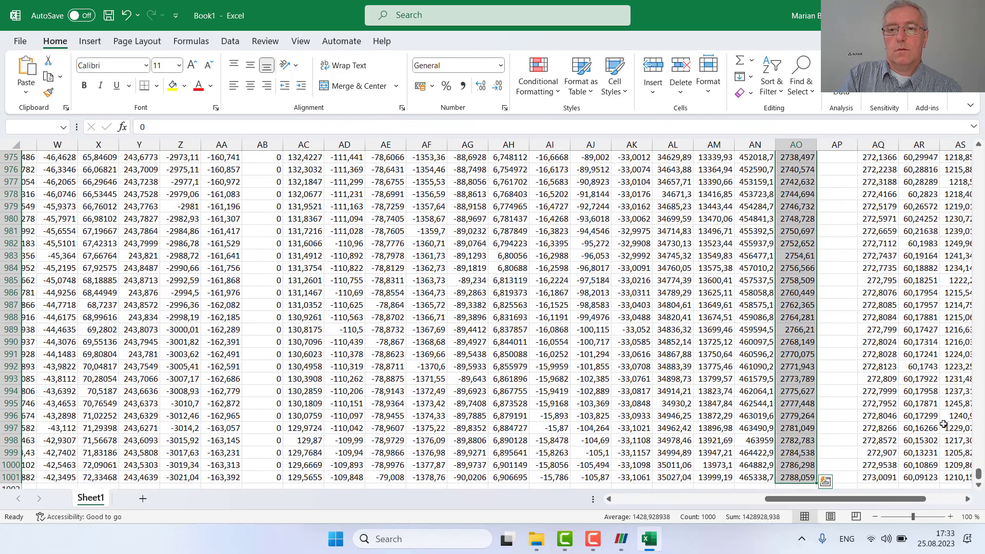
left_click_drag(978, 473, 978, 153)
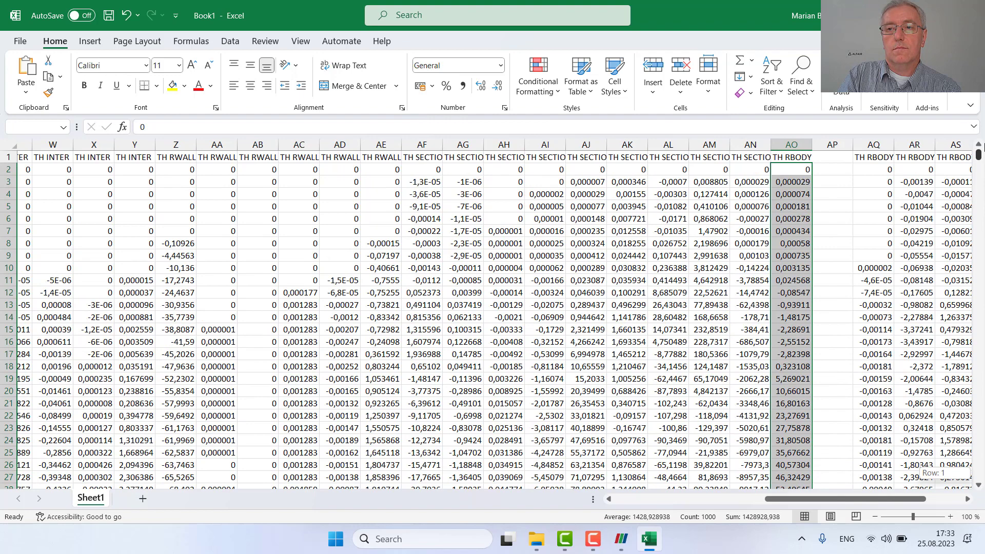
- Insert a Scatter with Smooth Lines chart of the selected TH RBODY column AO
left_click(89, 41)
left_click(411, 93)
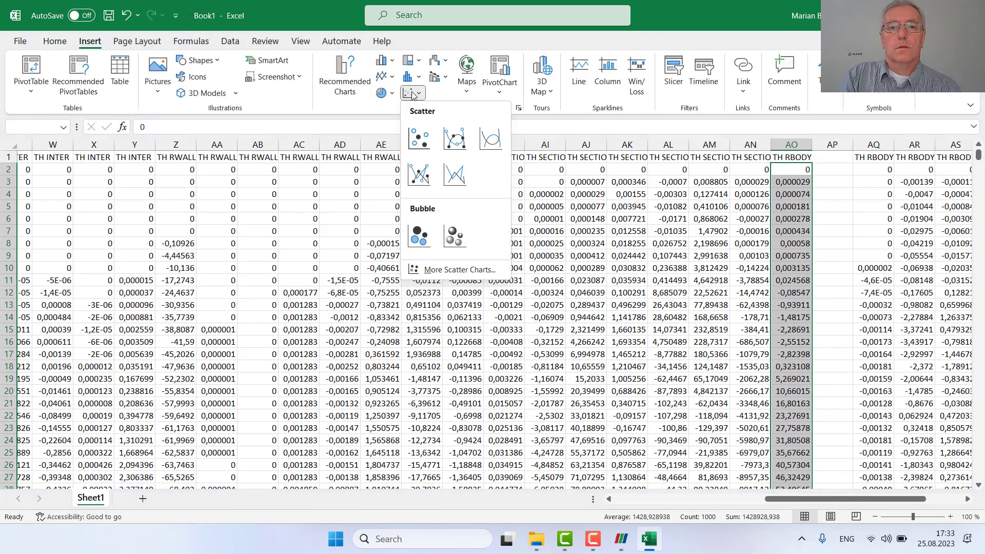
left_click(450, 176)
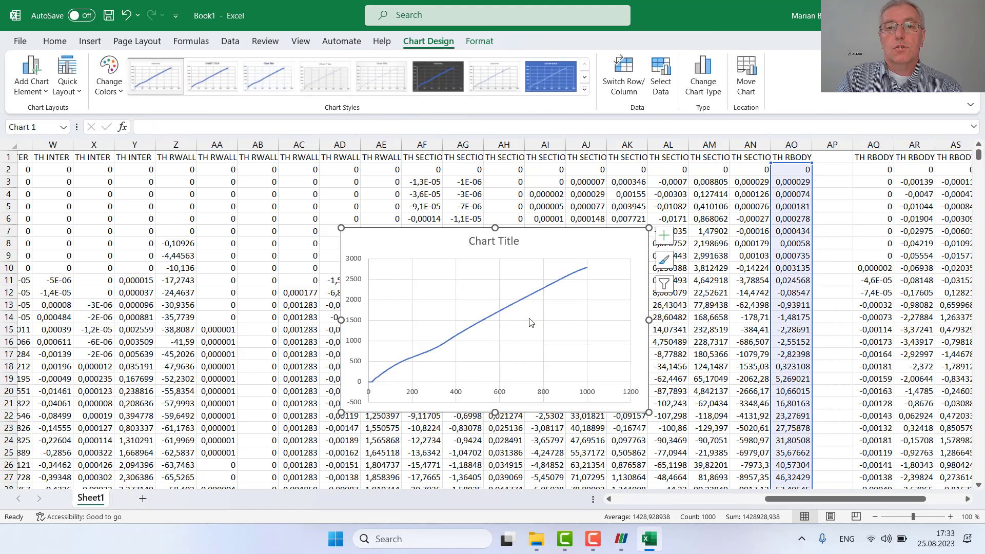
left_click(825, 181)
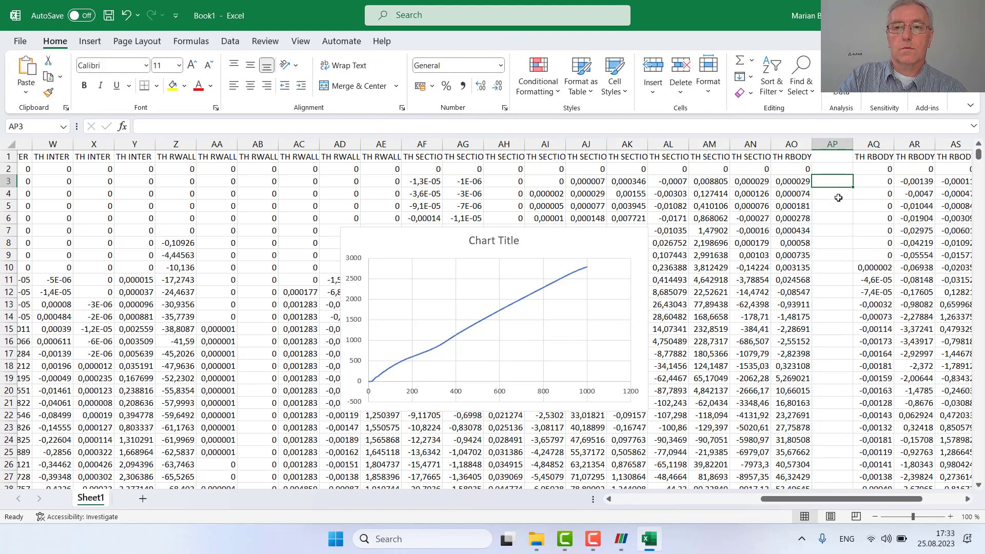
- Enter the rate formula =(AO3-AO2)/(A3-A2) in cell AP3
type("=()/(")
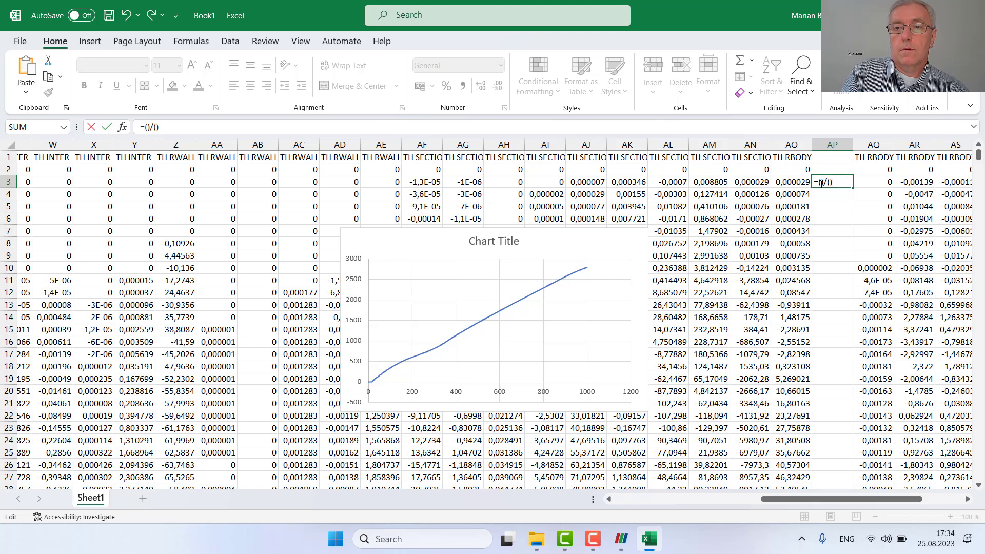
left_click(786, 182)
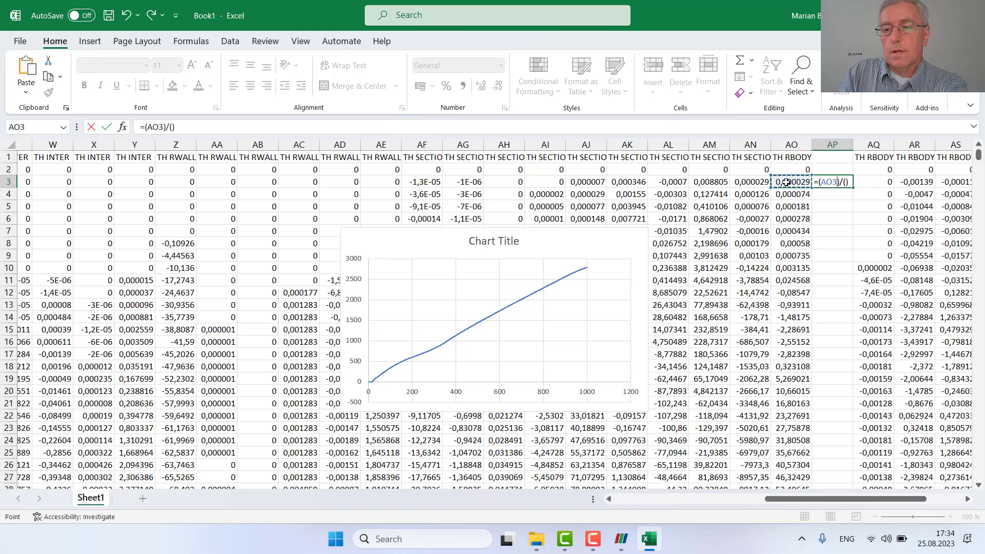
left_click(785, 171)
type("-")
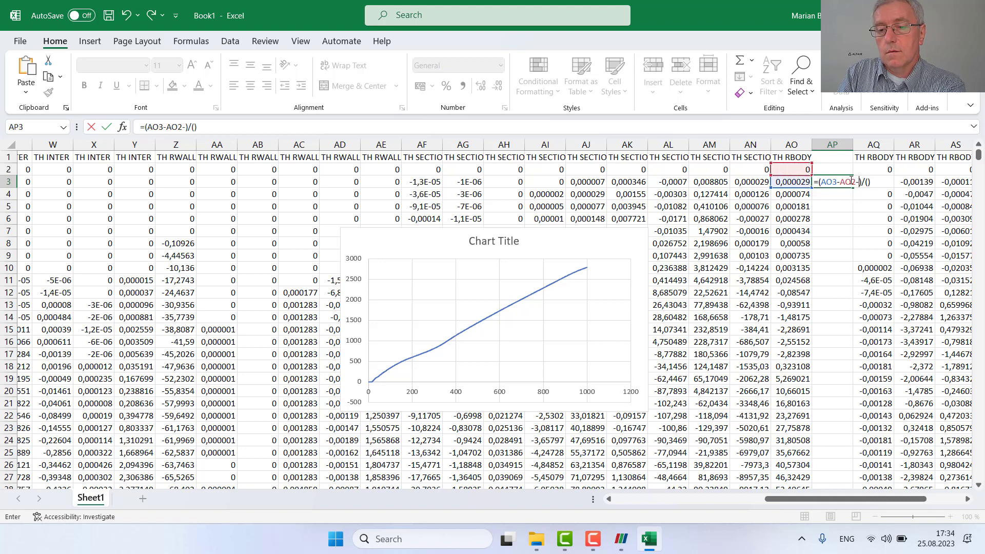
key("BackSpace")
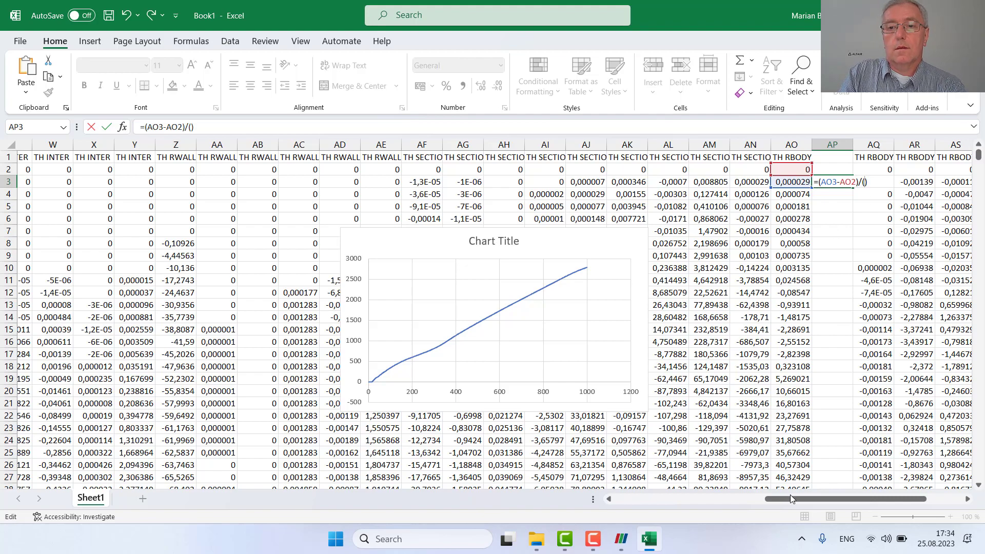
left_click_drag(790, 498, 486, 488)
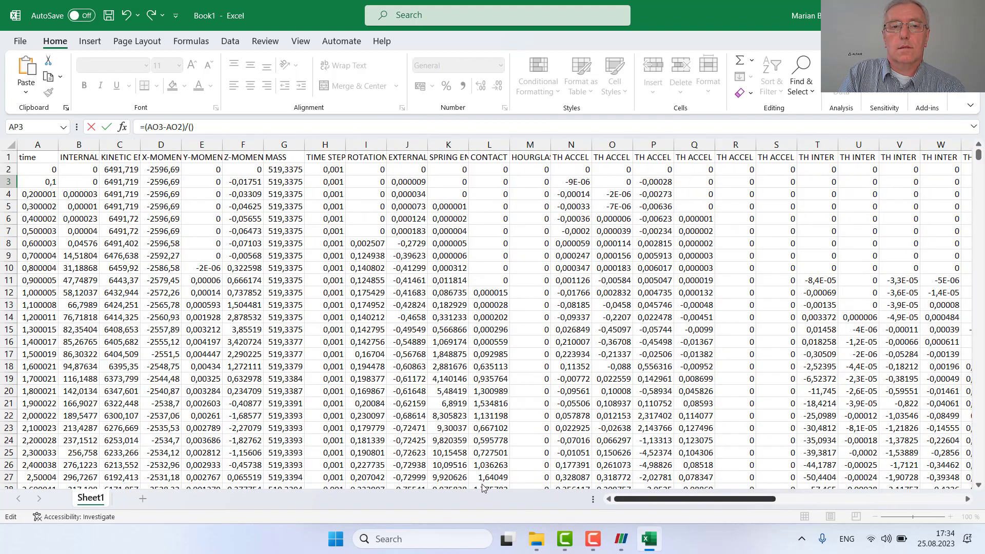
left_click(46, 181)
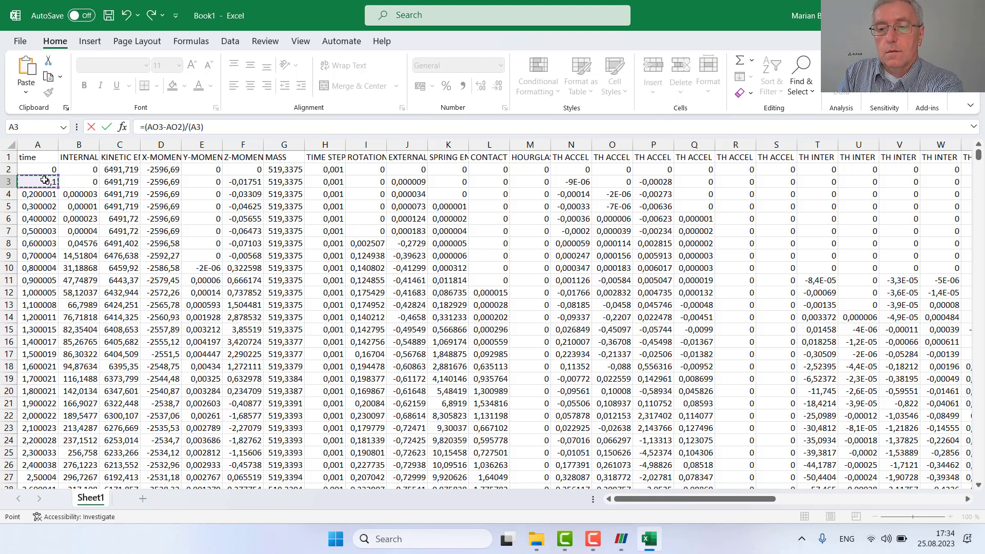
type("-")
left_click(43, 170)
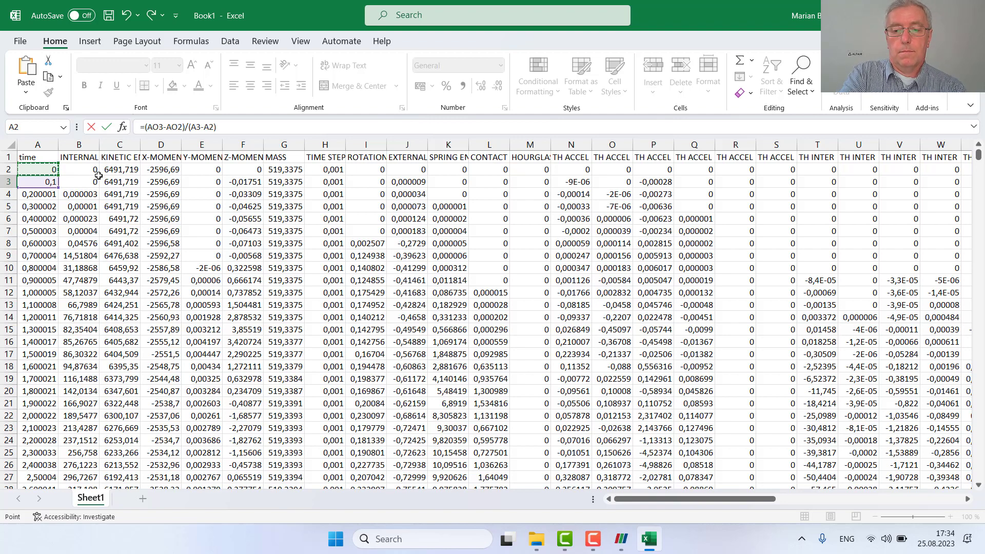
key("Return")
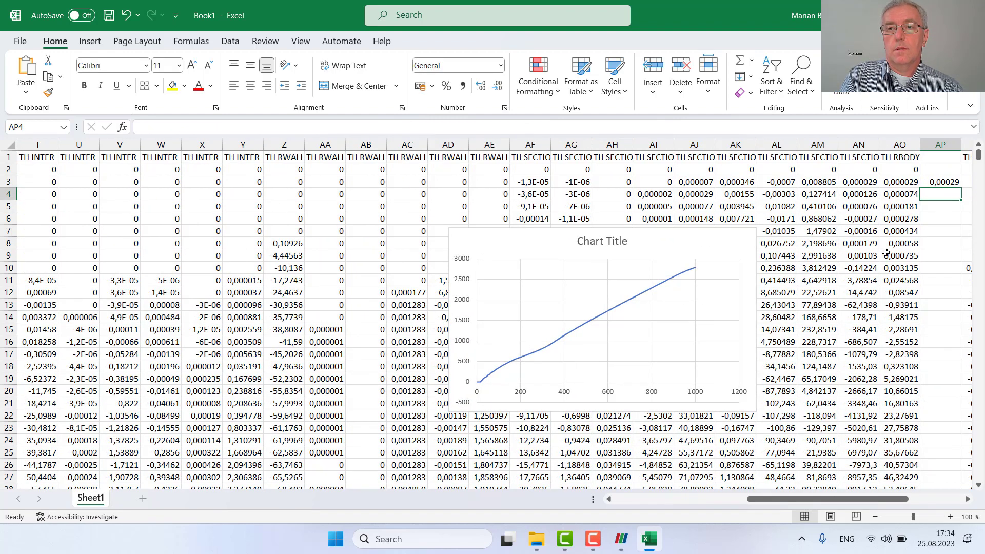
- Fill the AP3 rate formula down the rest of column AP
left_click(948, 180)
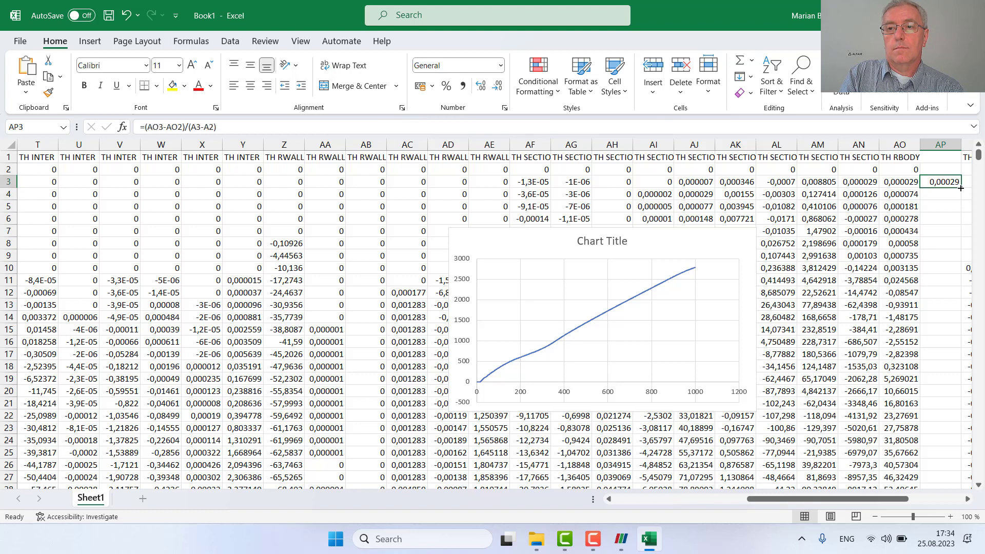
double_click(961, 187)
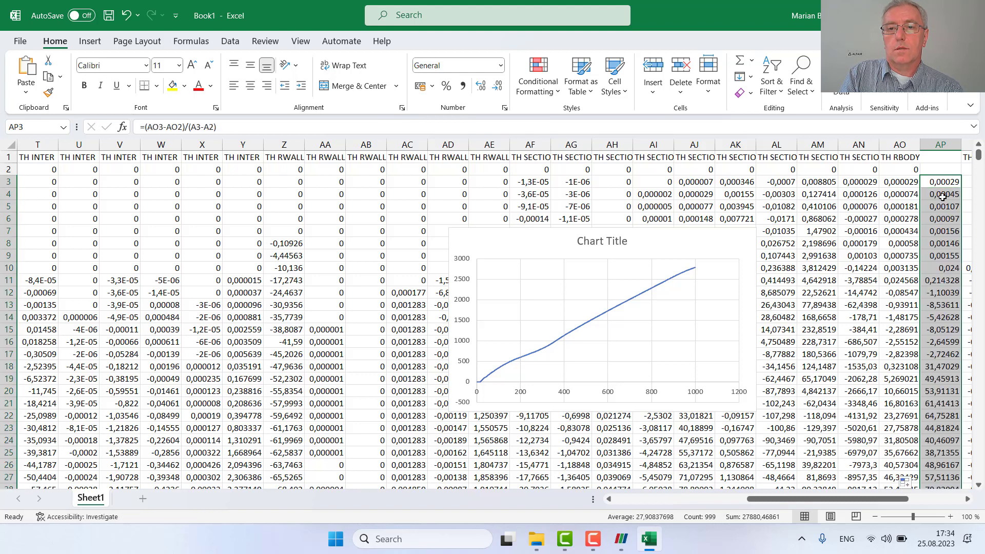
right_click(661, 336)
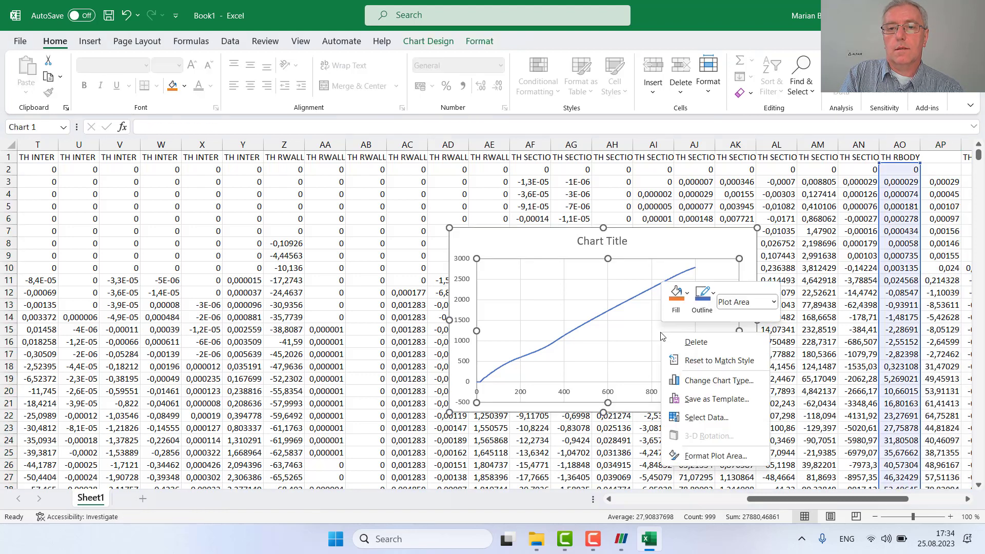
- Add a new chart series with X values from time cells A3:A1001
left_click(705, 418)
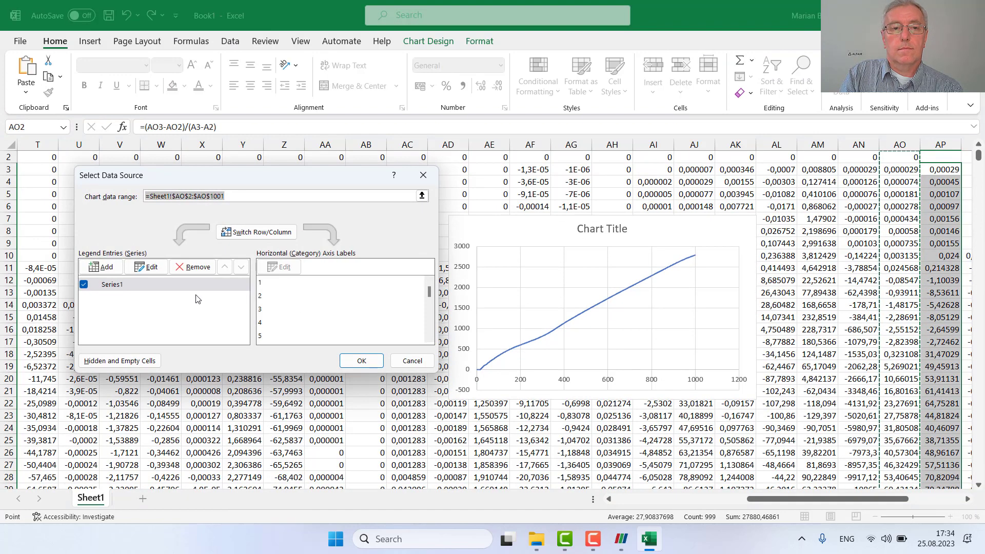
left_click(145, 267)
left_click(216, 276)
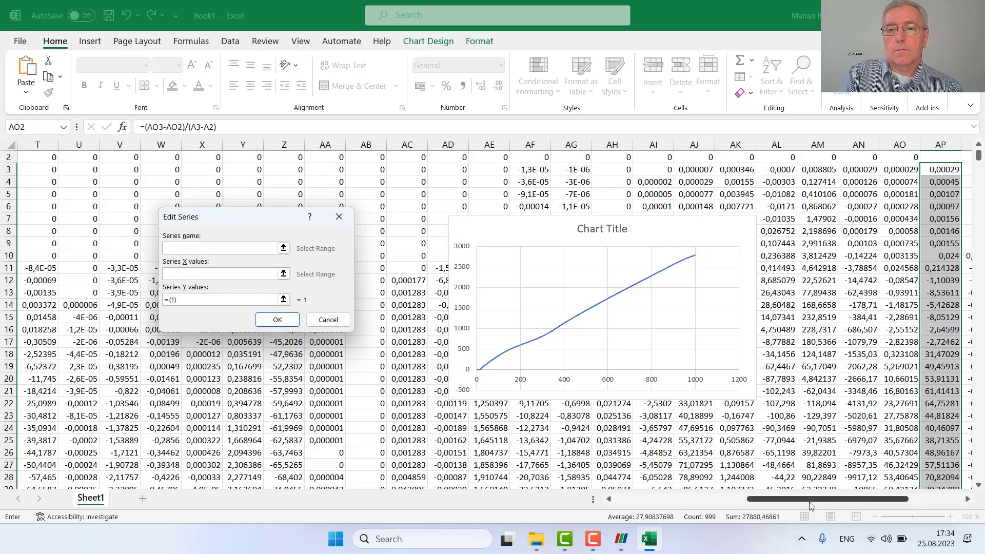
left_click_drag(809, 506, 677, 506)
left_click(52, 169)
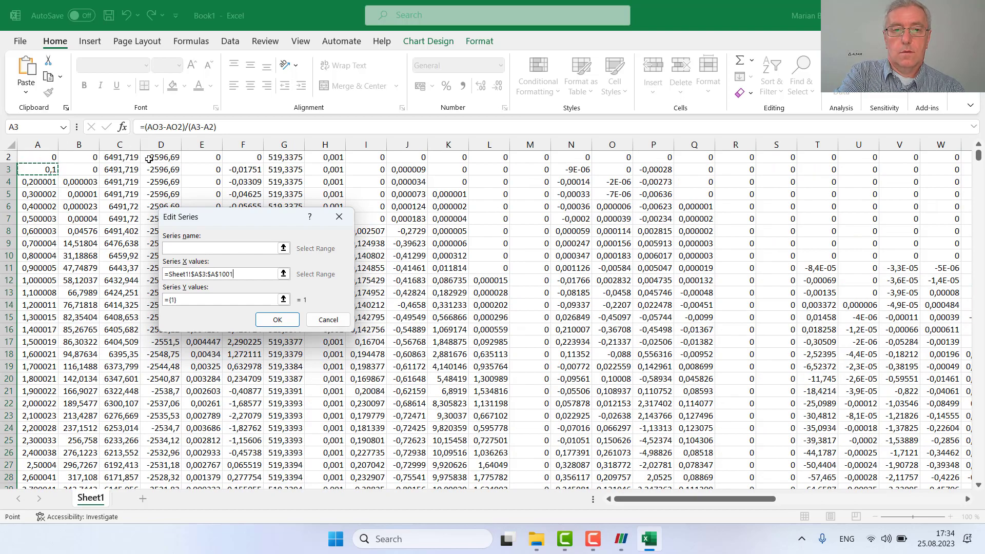
key("ctrl+shift+Down")
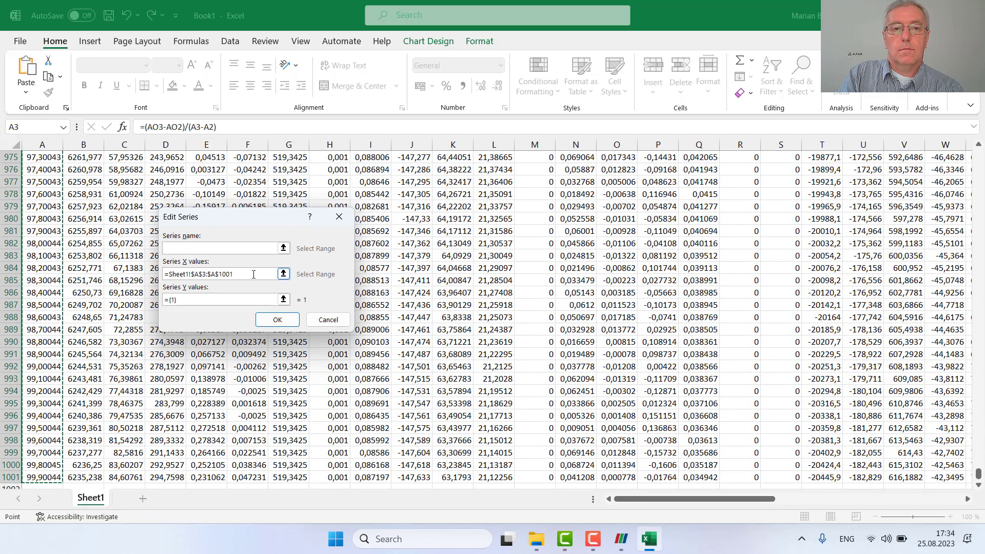
- Set the series Y values to AP3:AP1001 and uncheck the original Series1
left_click(256, 299)
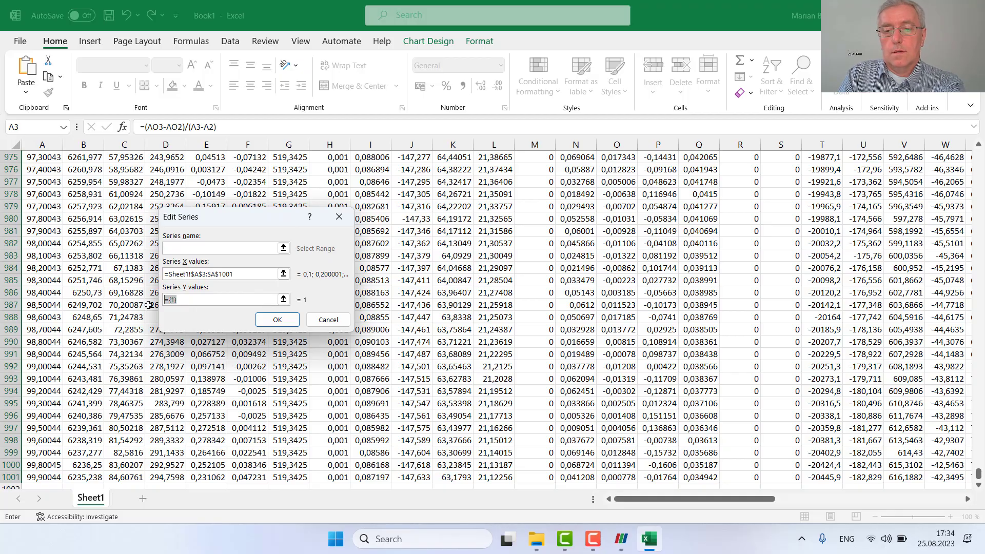
key("BackSpace")
left_click_drag(769, 502, 977, 154)
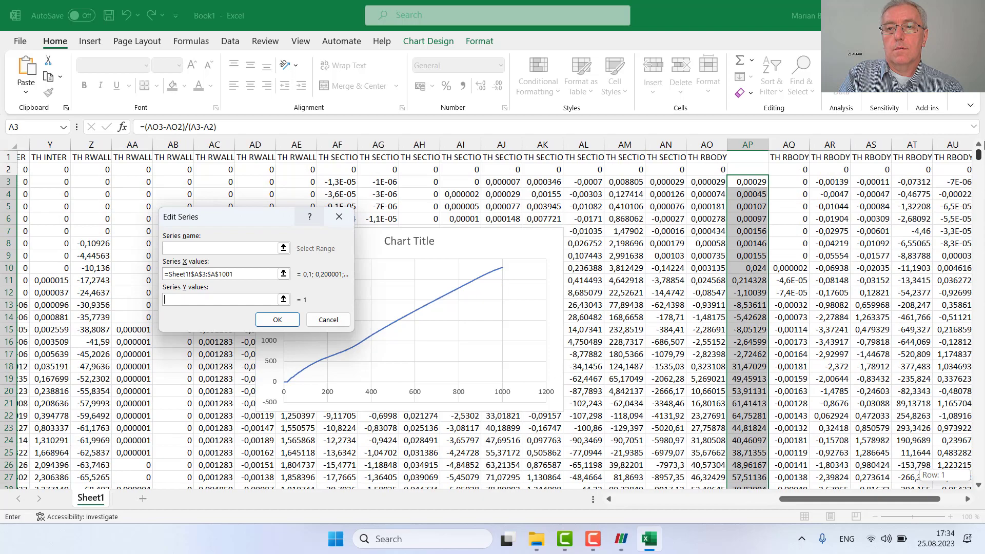
left_click(756, 184)
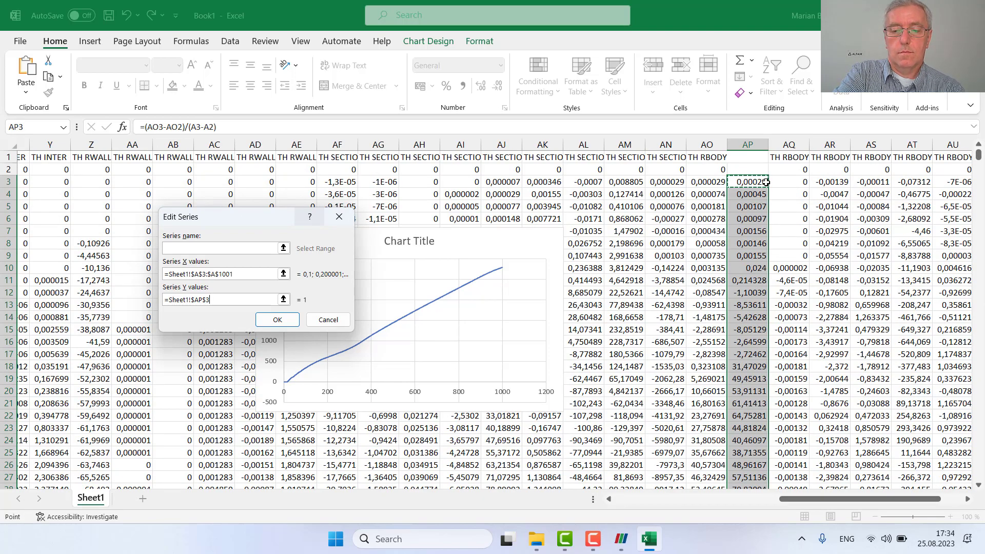
key("ctrl+shift+Down")
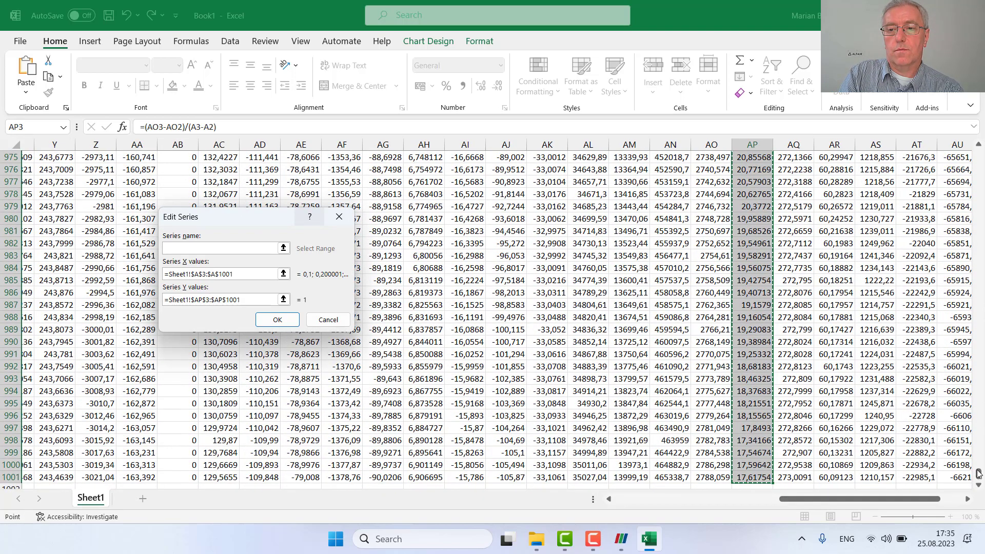
left_click_drag(978, 473, 978, 156)
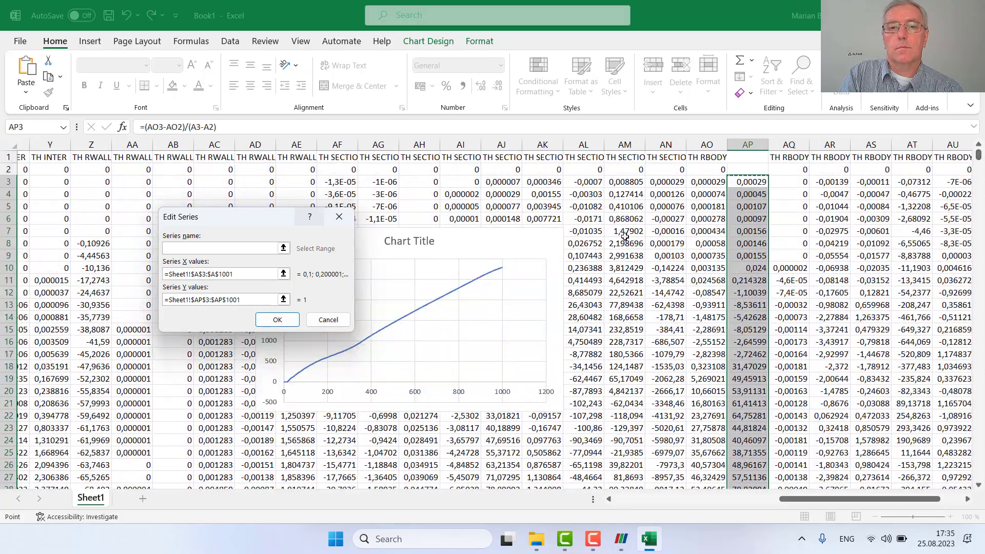
left_click(277, 320)
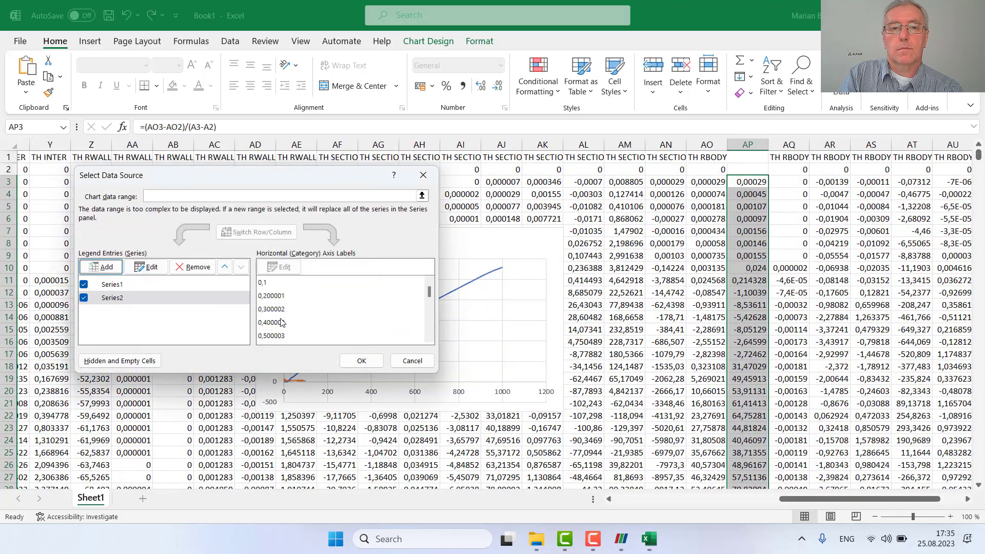
left_click(84, 284)
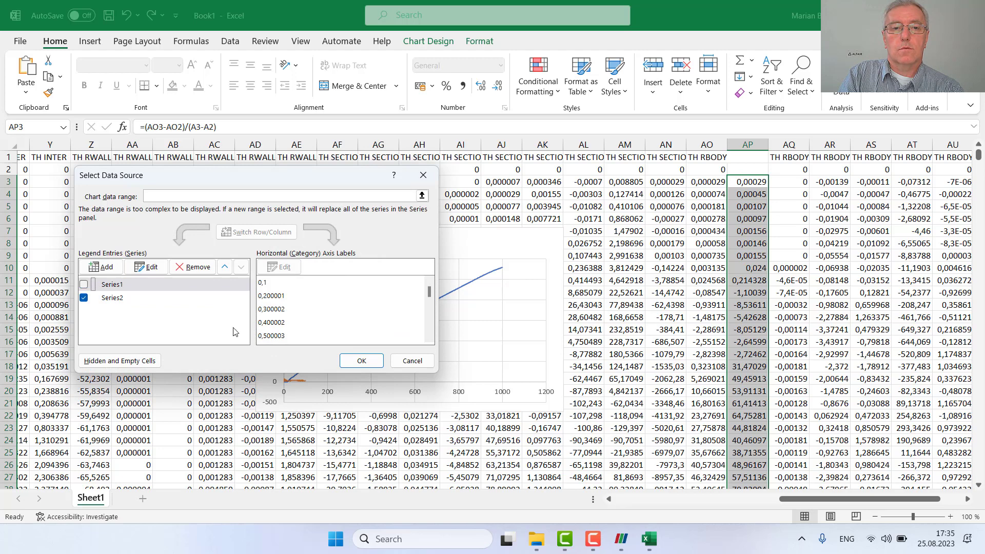
left_click(358, 361)
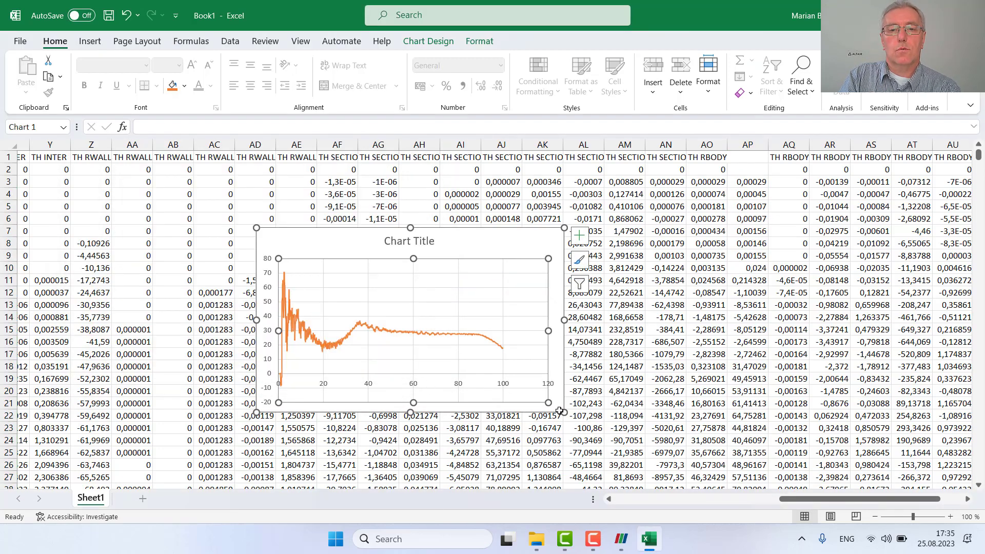
- Nudge the force-versus-time chart slightly right and down on the sheet
left_click_drag(551, 409, 558, 415)
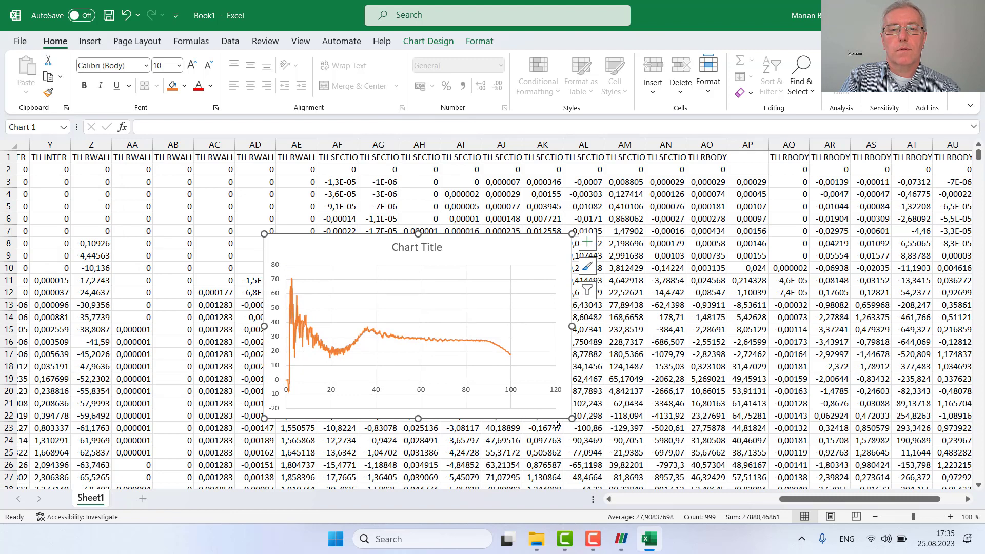